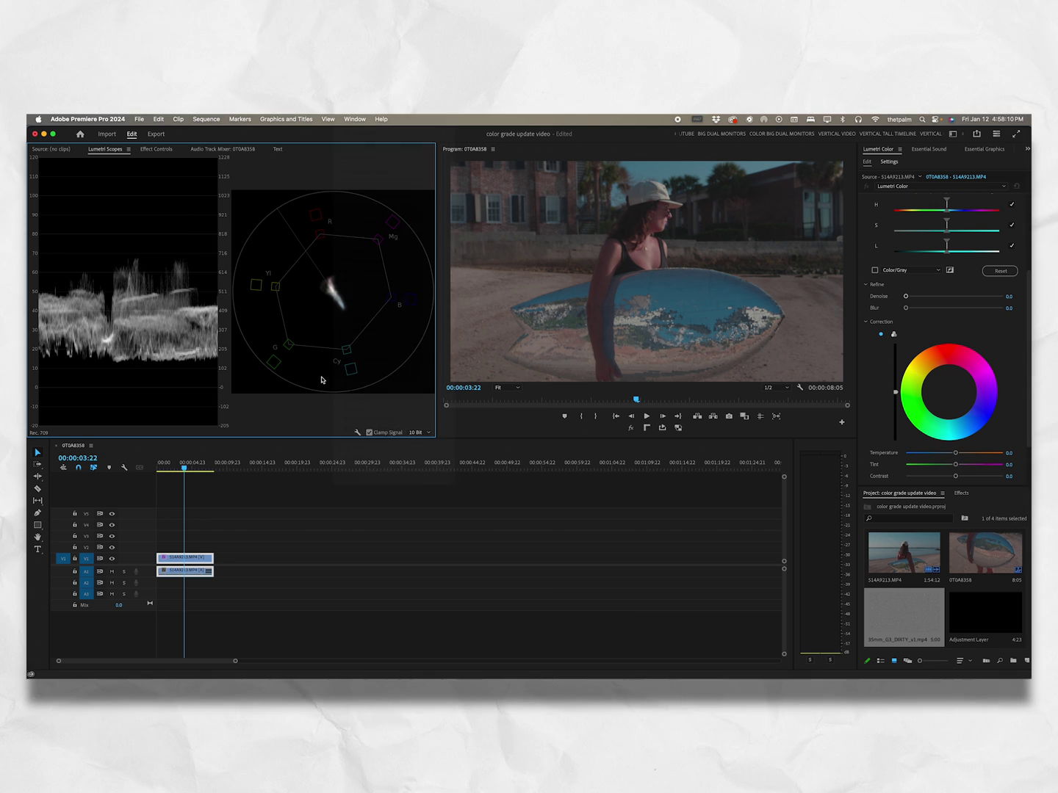
In Basic Correction, set the clip's Contrast to 87.1, Exposure to 0.3 and Highlights to 28.1, and compare against the bypassed grade
{"action": "scroll", "coordinate": [976, 341], "scroll_direction": "up", "scroll_amount": 10}
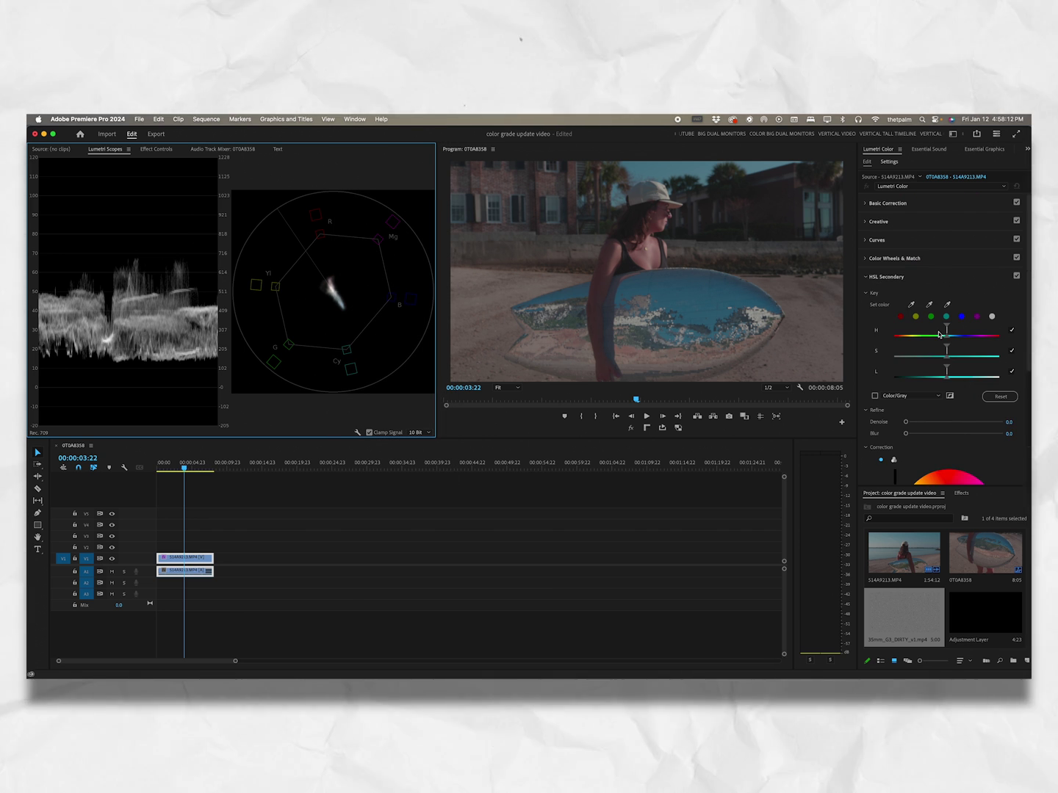
{"action": "left_click", "coordinate": [933, 276]}
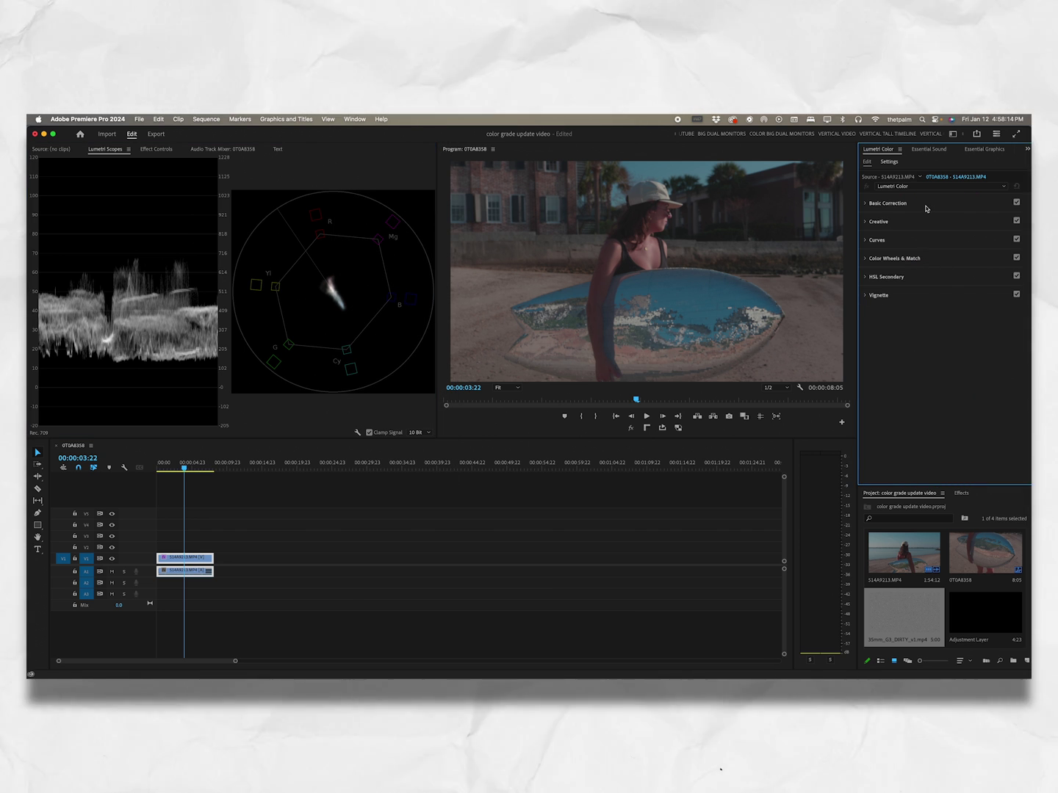
{"action": "left_click", "coordinate": [922, 207]}
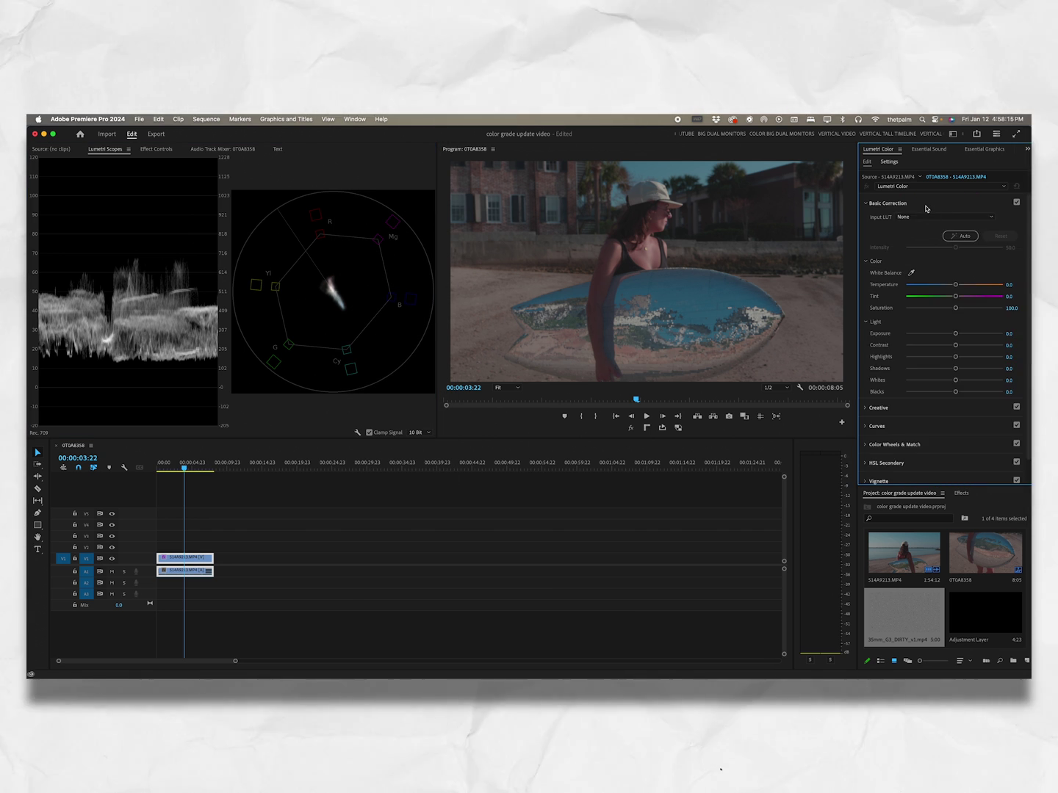
{"action": "left_click", "coordinate": [210, 559]}
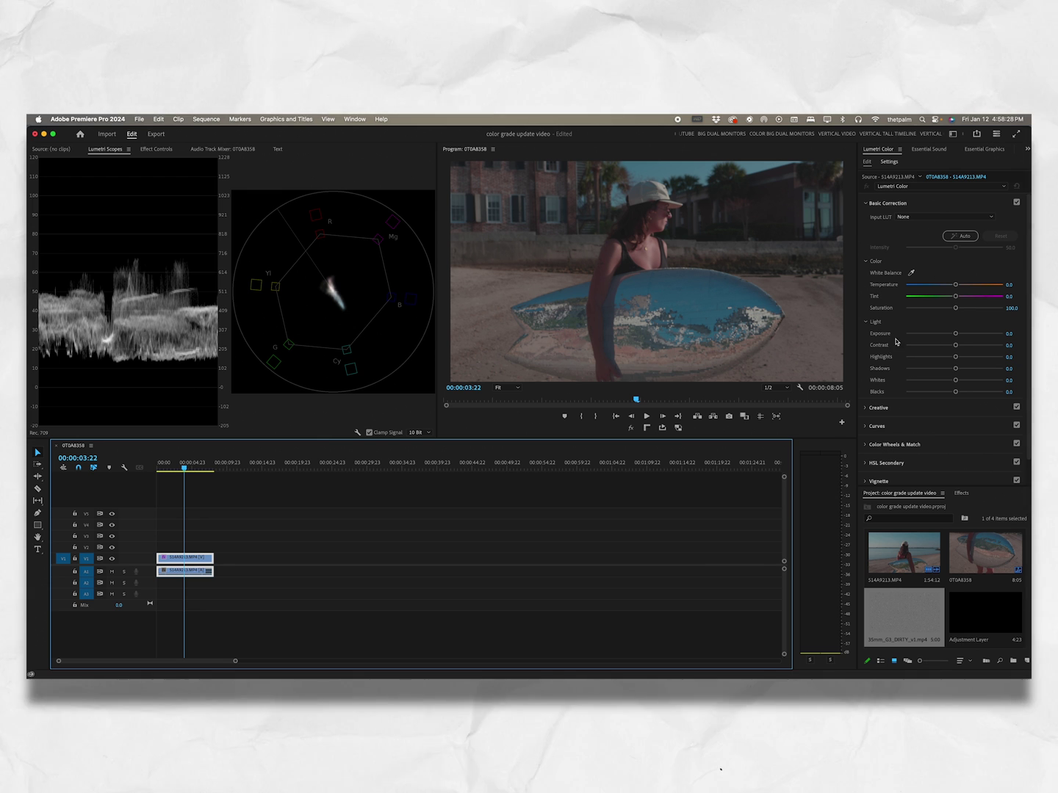
{"action": "left_click_drag", "start_coordinate": [955, 345], "coordinate": [996, 346]}
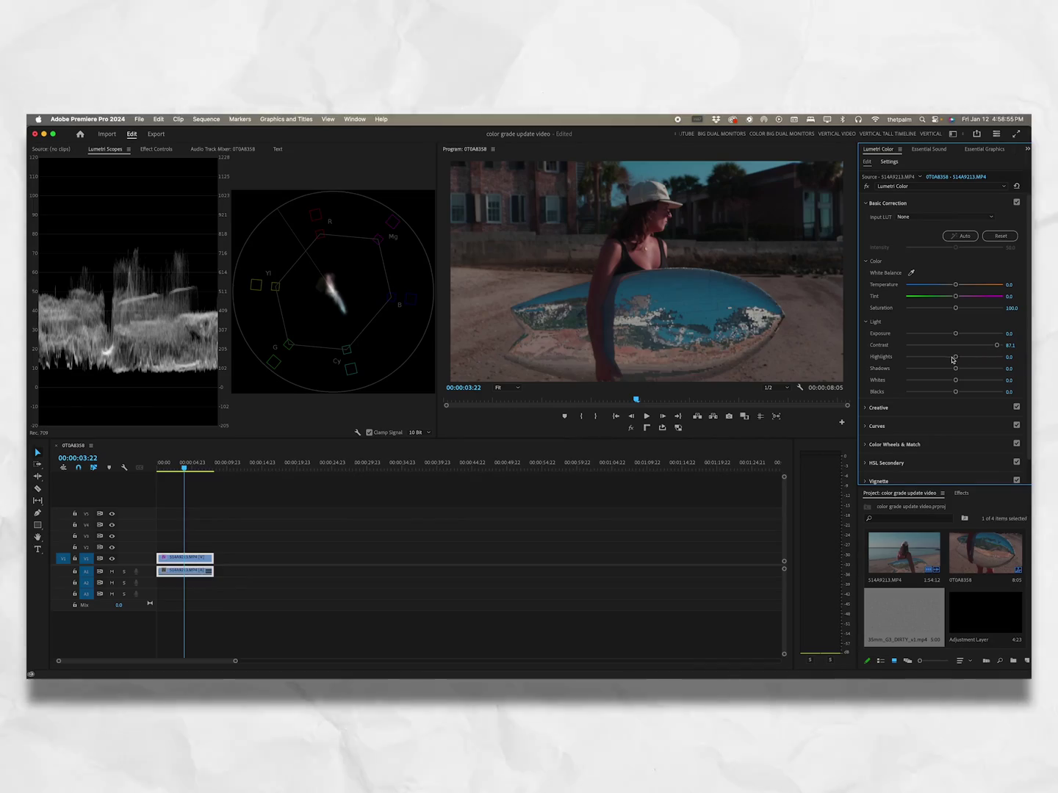
{"action": "left_click_drag", "start_coordinate": [956, 334], "coordinate": [968, 360]}
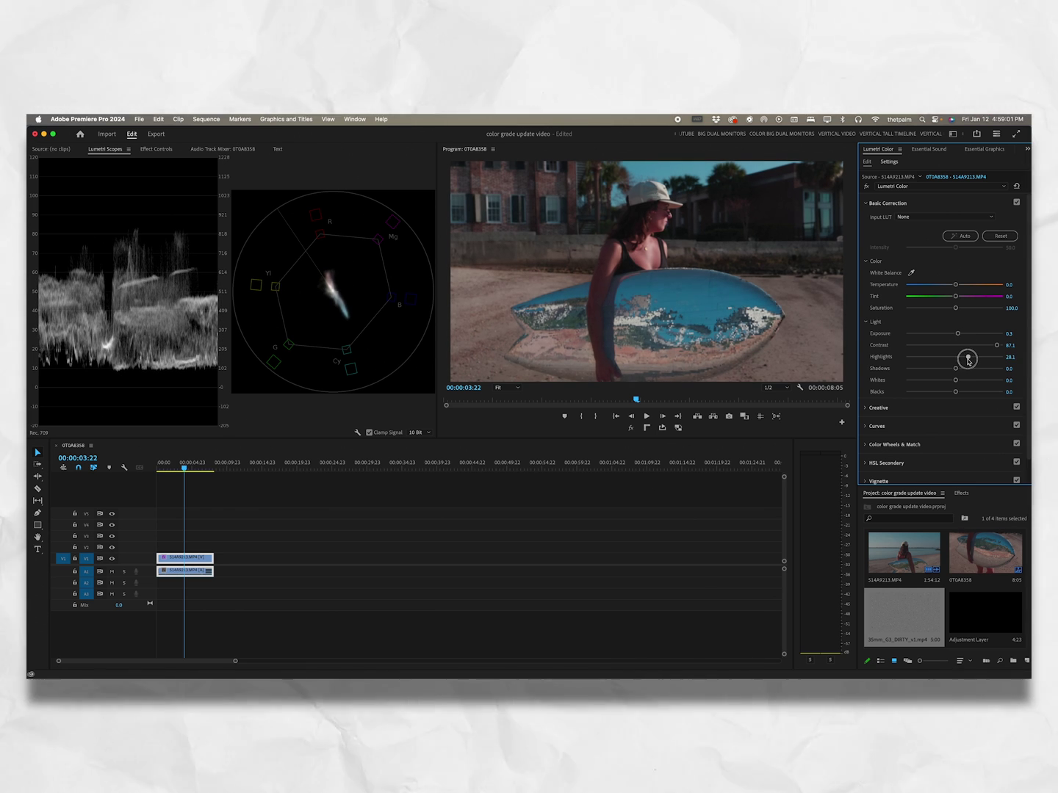
{"action": "left_click", "coordinate": [867, 186]}
{"action": "left_click", "coordinate": [866, 187]}
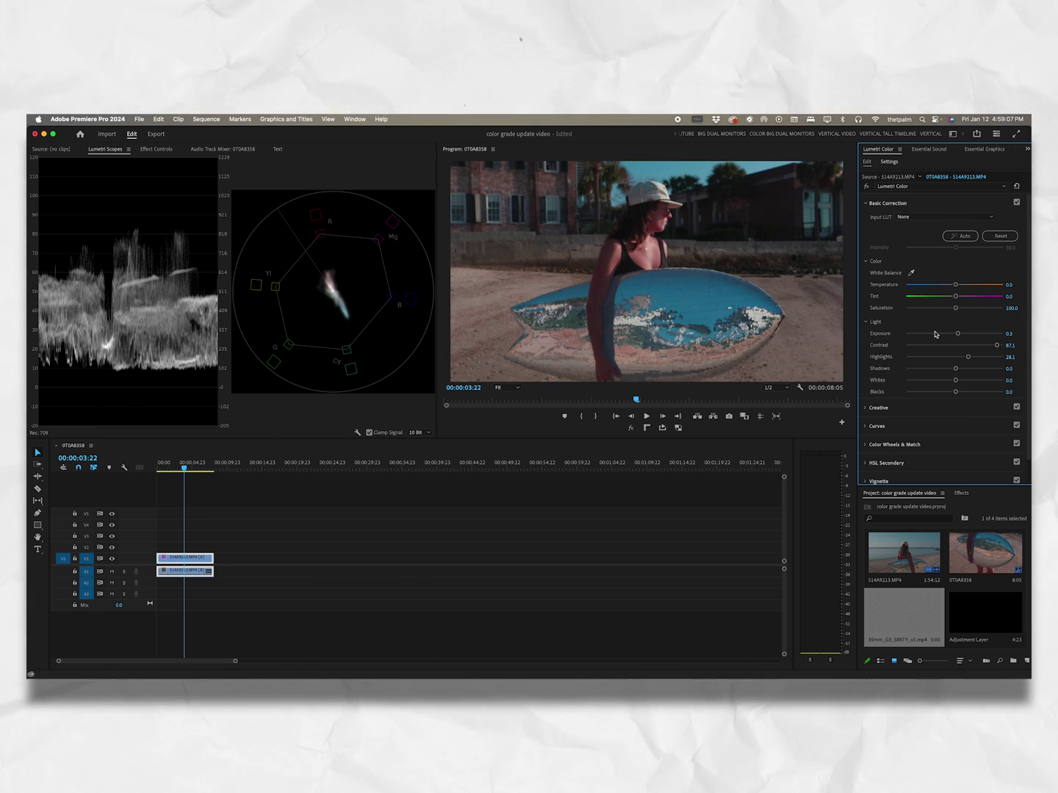
Set Shadows to 13.4, Whites to 8.8 and Blacks to -14.3, and compare against the bypassed grade
{"action": "left_click_drag", "start_coordinate": [956, 372], "coordinate": [961, 372]}
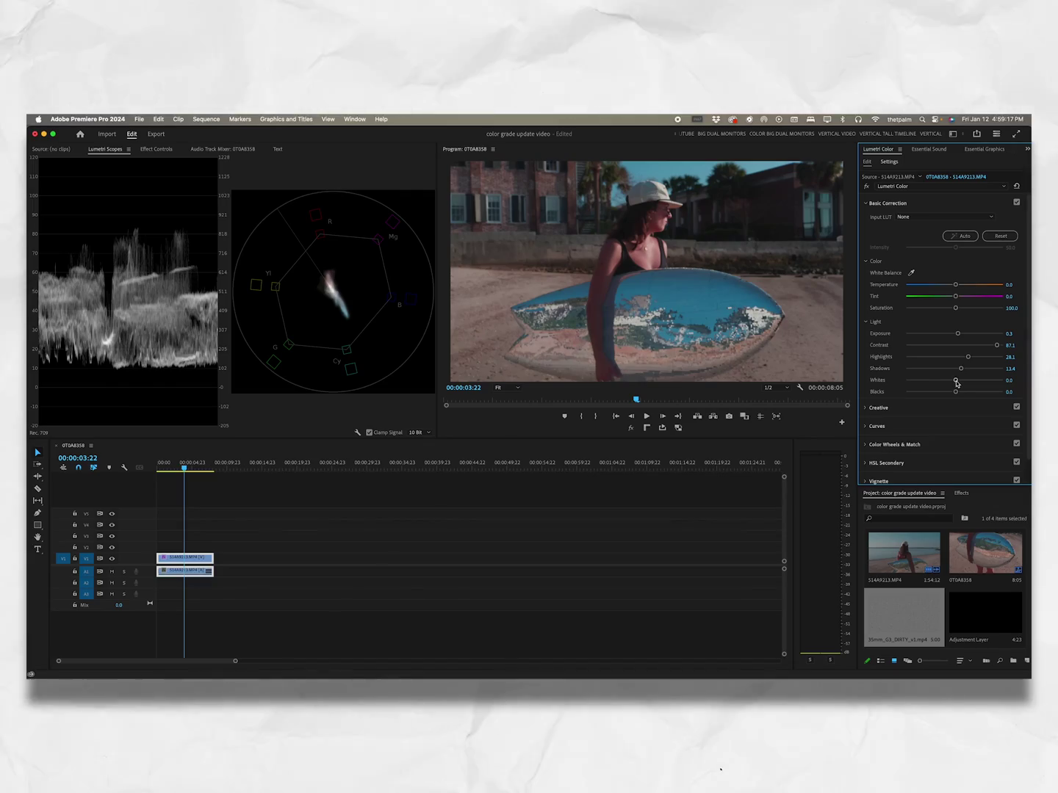
{"action": "left_click_drag", "start_coordinate": [956, 379], "coordinate": [958, 382]}
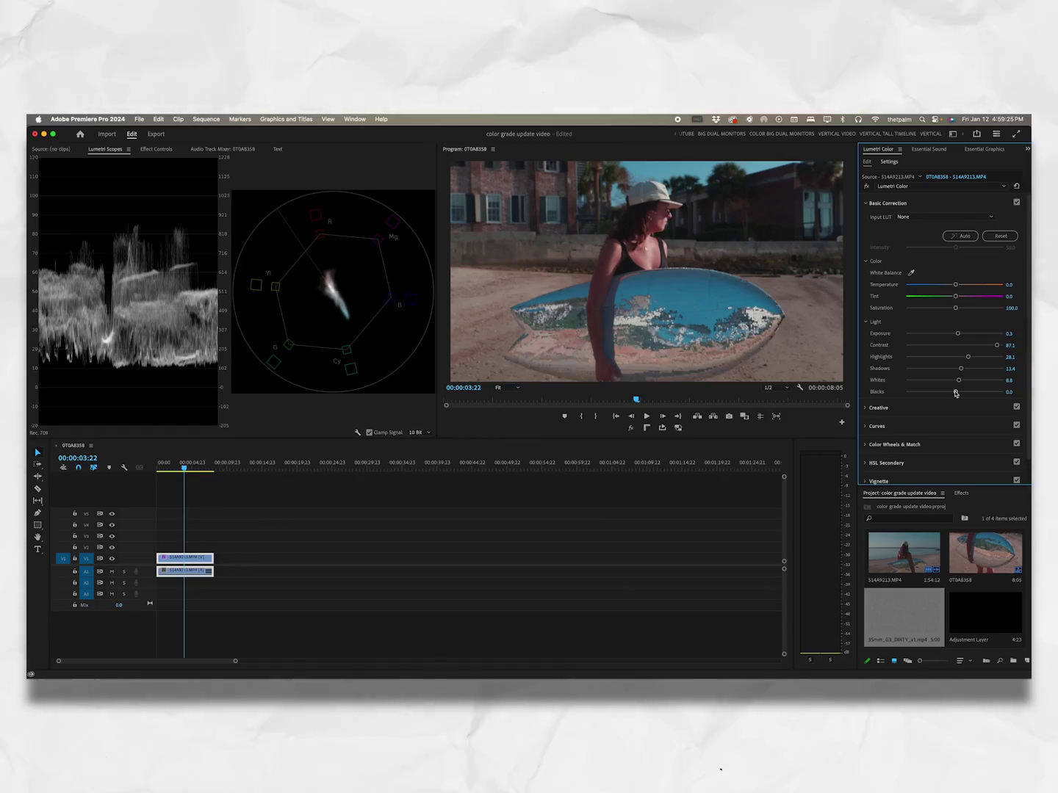
{"action": "left_click_drag", "start_coordinate": [956, 393], "coordinate": [948, 392]}
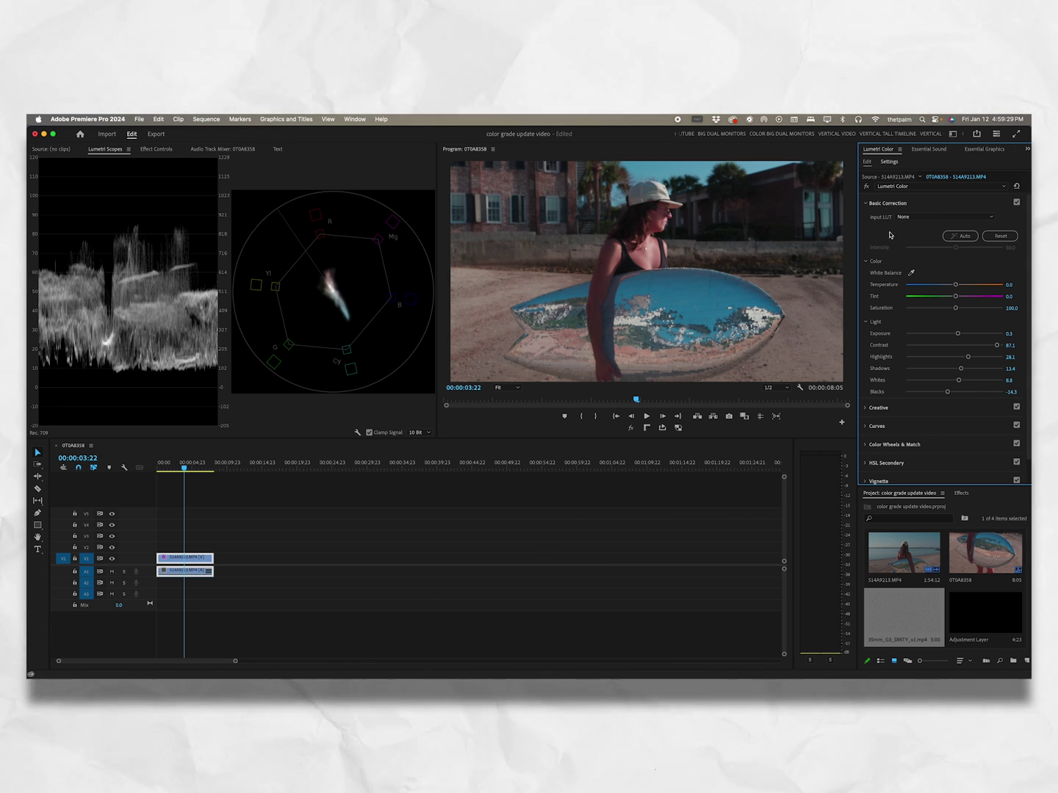
{"action": "left_click", "coordinate": [867, 187]}
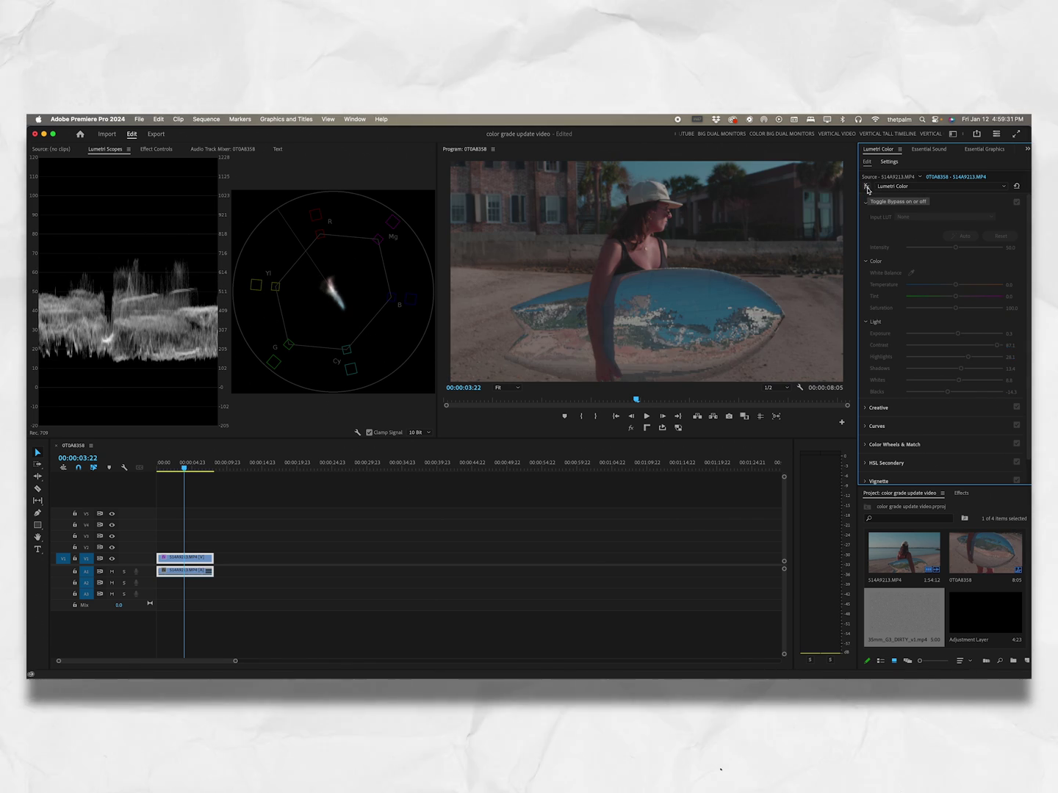
{"action": "left_click", "coordinate": [866, 187]}
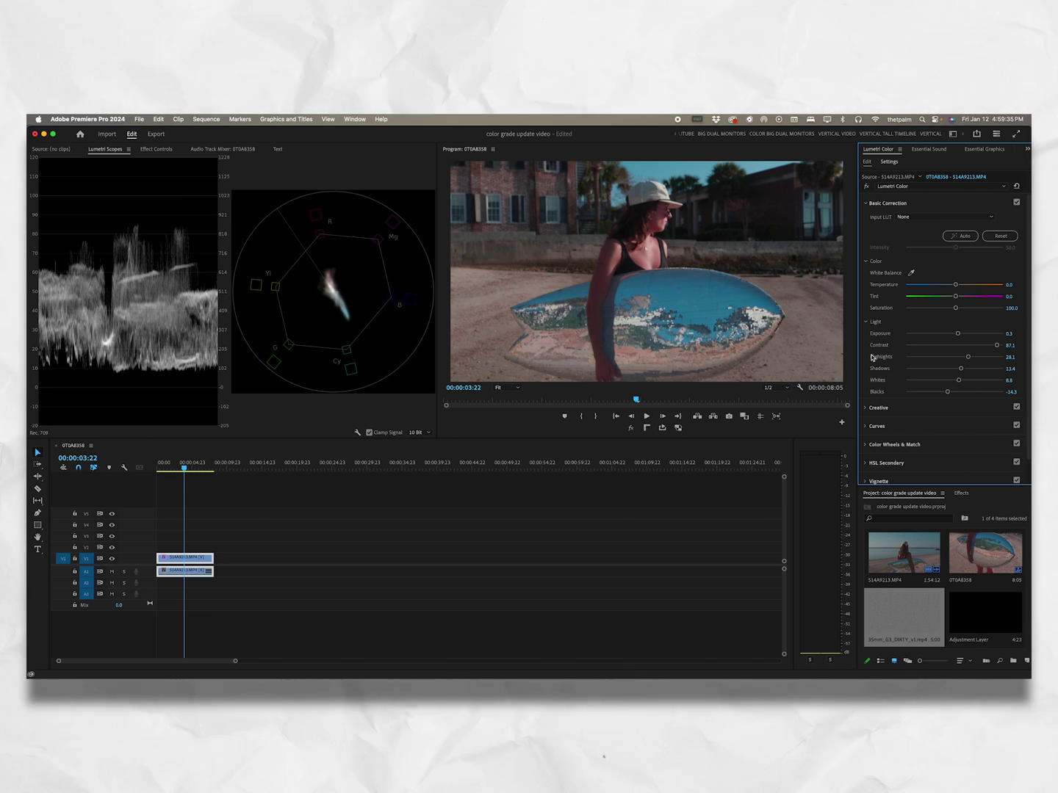
Set Shadows to 17.1, Temperature to -8.8 and Tint to -1.4, and compare against the bypassed grade
{"action": "left_click_drag", "start_coordinate": [960, 369], "coordinate": [963, 372]}
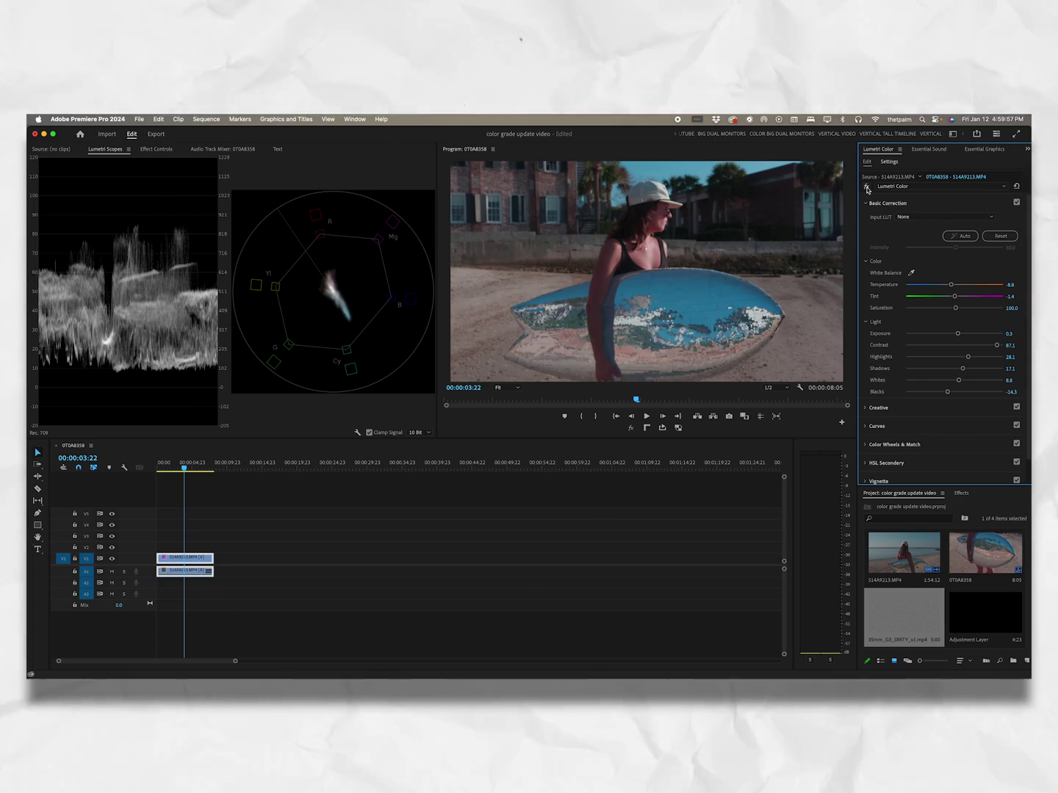
{"action": "left_click", "coordinate": [867, 188]}
{"action": "left_click", "coordinate": [867, 188]}
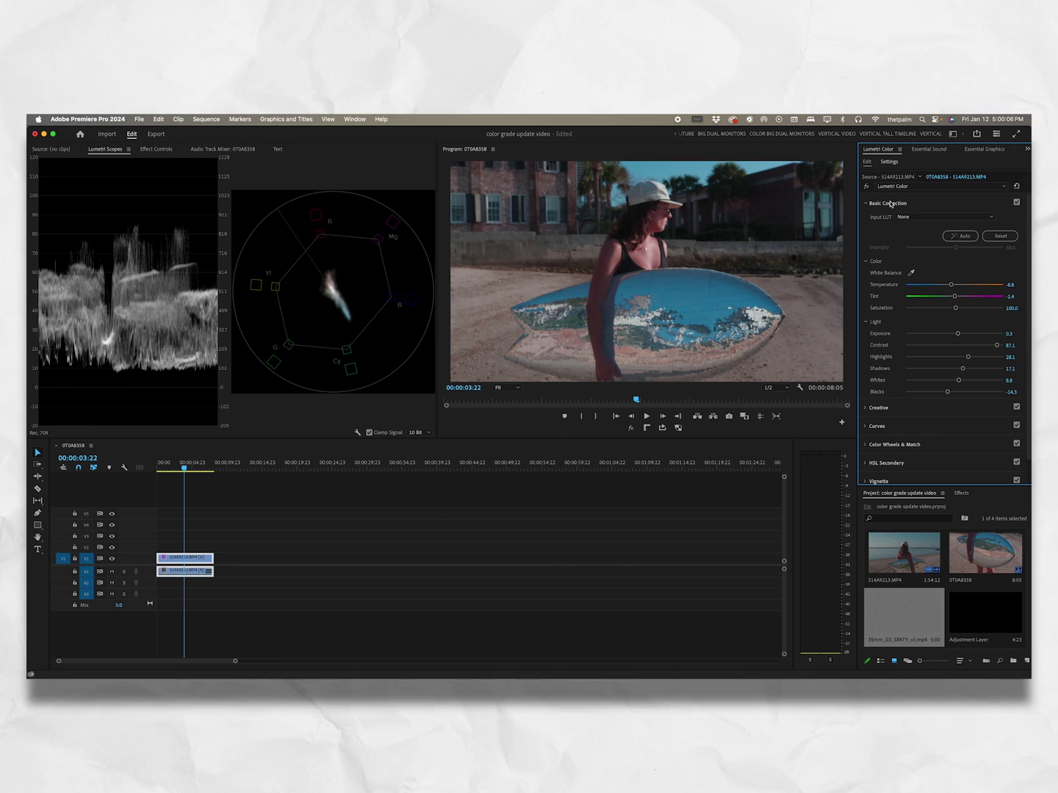
Add shadow and highlight points to the white RGB curve, raise the highlights slightly, and compare with Curves switched off
{"action": "left_click", "coordinate": [890, 204]}
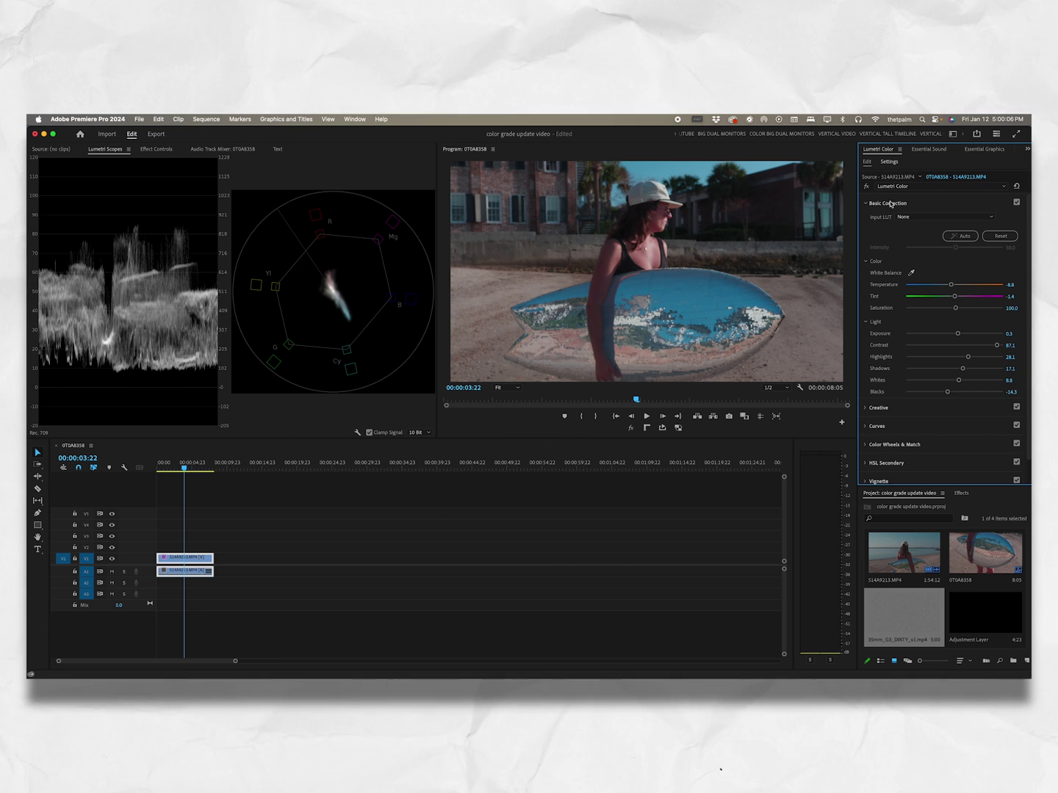
{"action": "left_click", "coordinate": [885, 238]}
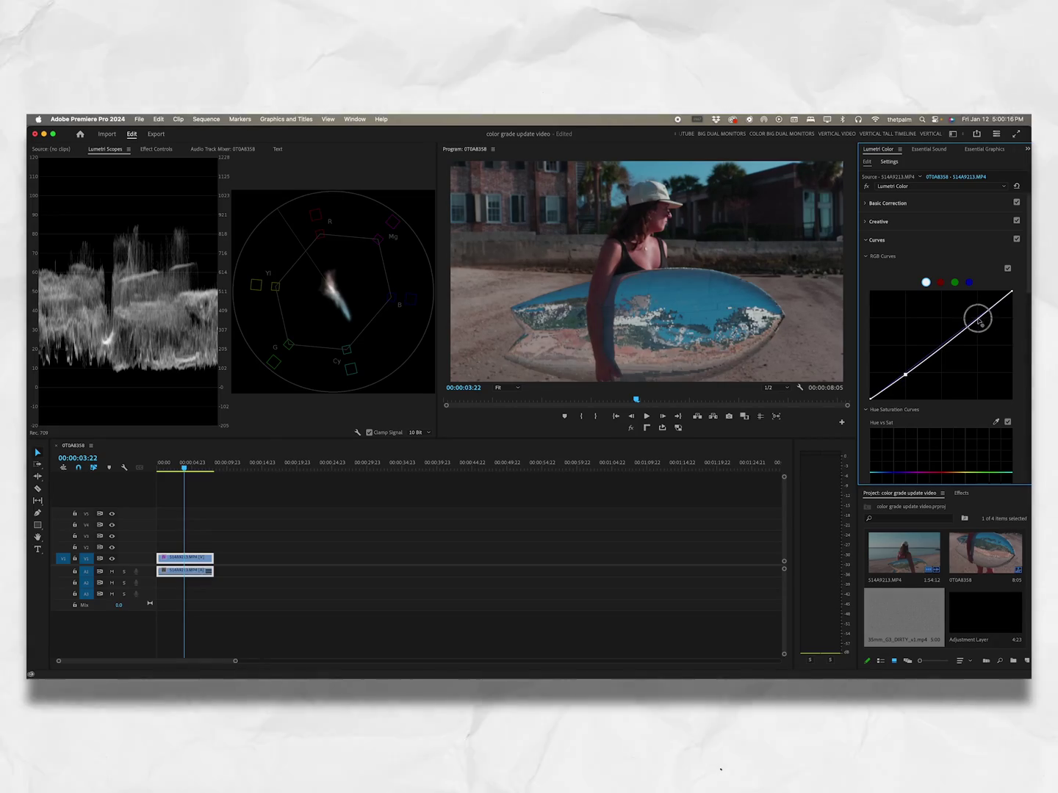
{"action": "left_click_drag", "start_coordinate": [977, 318], "coordinate": [976, 315]}
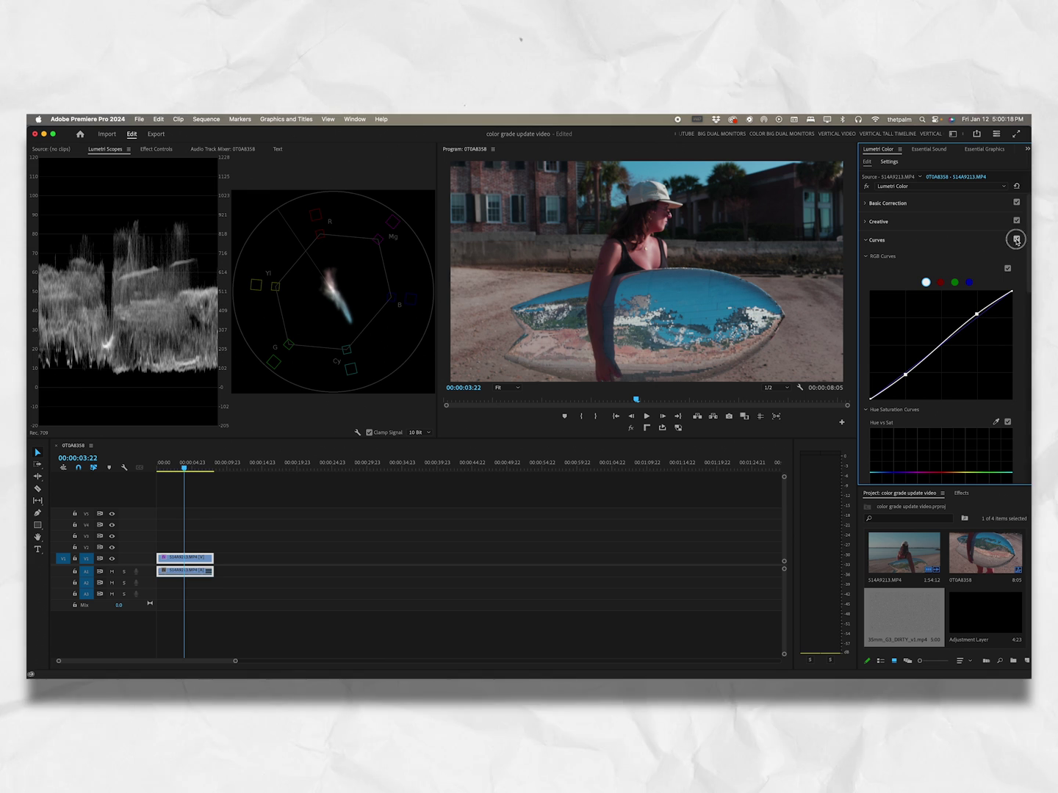
{"action": "left_click", "coordinate": [1017, 239]}
{"action": "left_click", "coordinate": [1017, 239]}
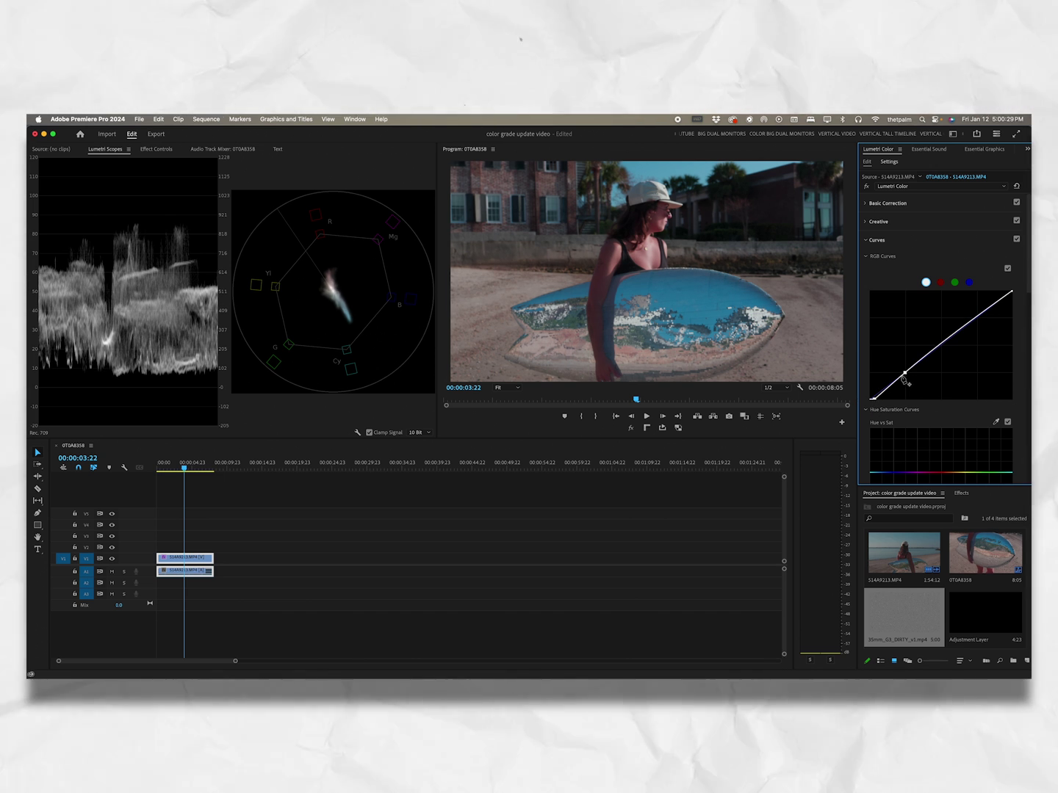
Lower the RGB curve's white endpoint and lift its shadow point slightly, comparing the image with Curves off and on
{"action": "left_click", "coordinate": [1016, 239]}
{"action": "left_click", "coordinate": [1016, 239]}
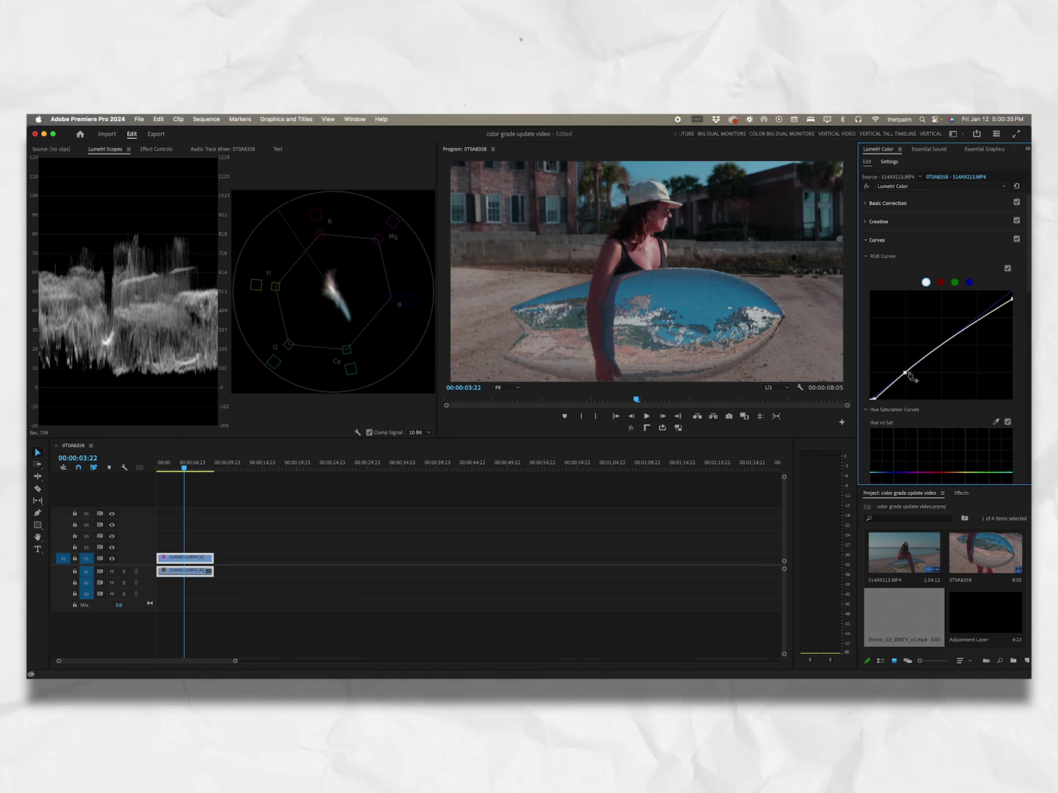
{"action": "left_click_drag", "start_coordinate": [904, 371], "coordinate": [904, 369]}
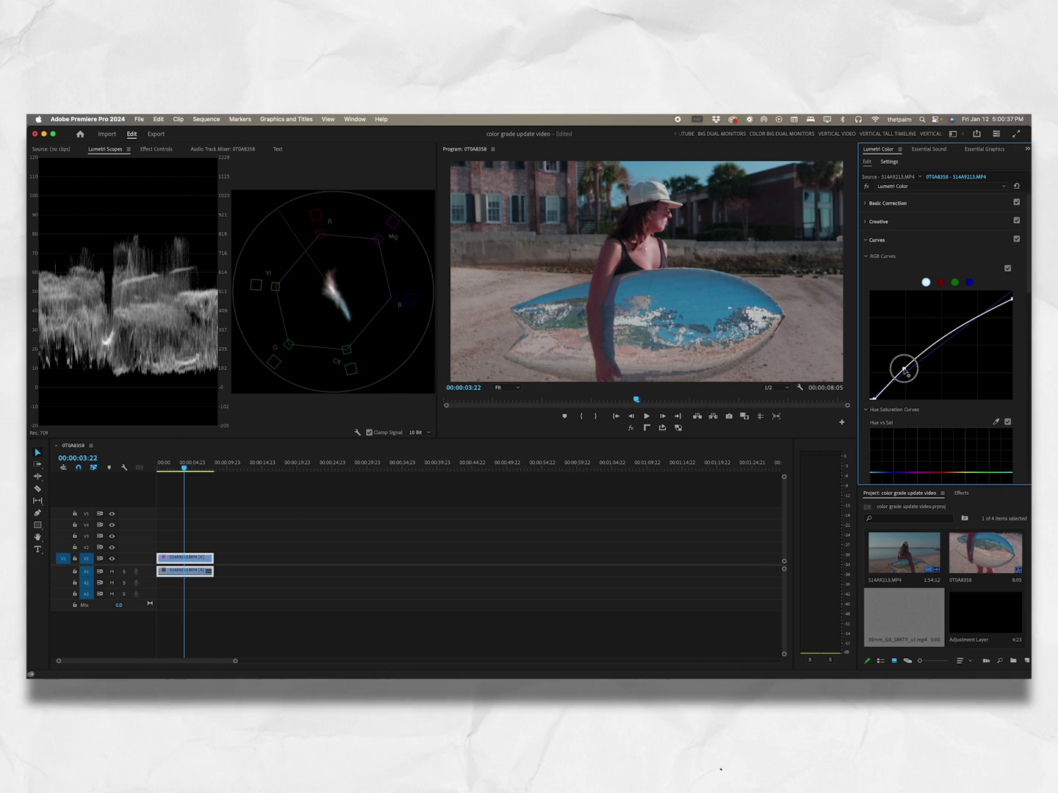
{"action": "left_click", "coordinate": [1015, 239]}
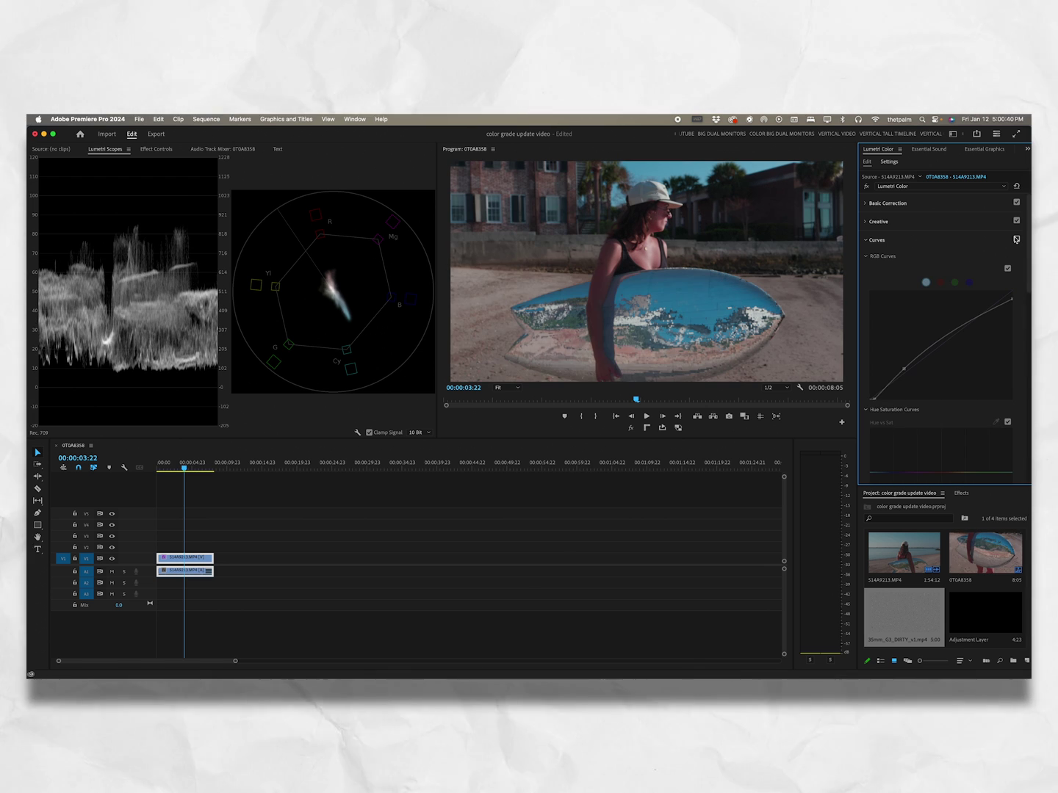
{"action": "left_click", "coordinate": [1015, 240]}
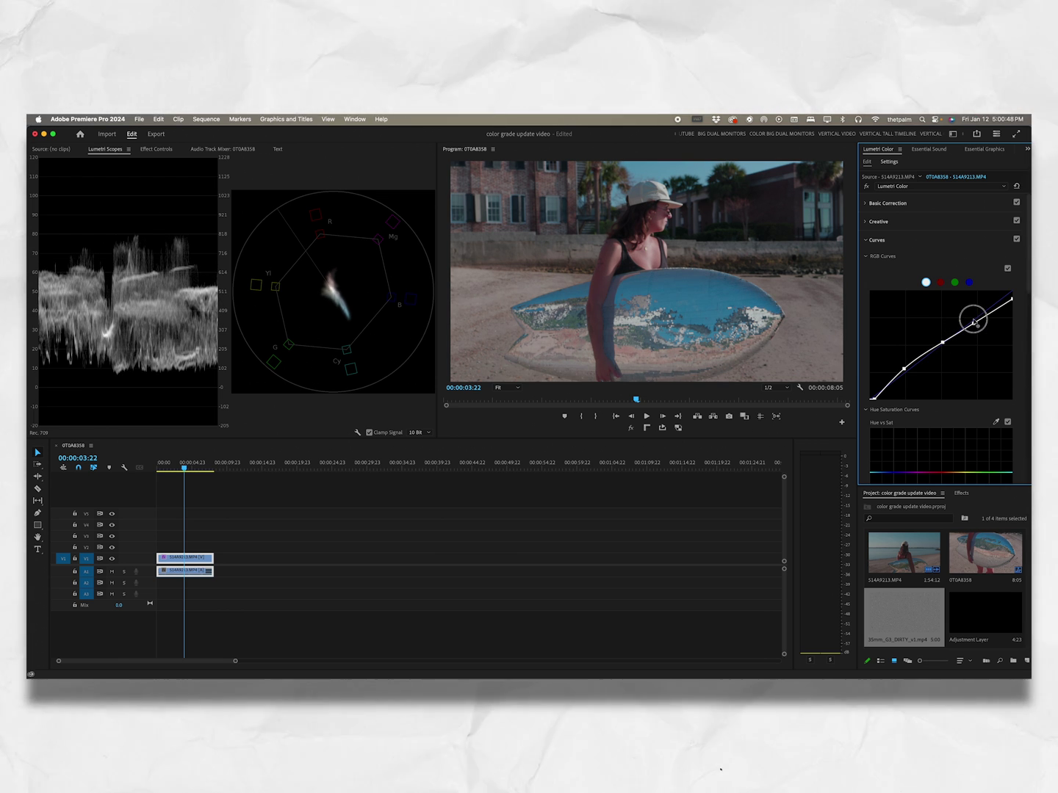
Add midtone and highlight points to the RGB curve, raise the highlight point slightly, and compare with Curves switched off
{"action": "left_click_drag", "start_coordinate": [973, 321], "coordinate": [973, 317]}
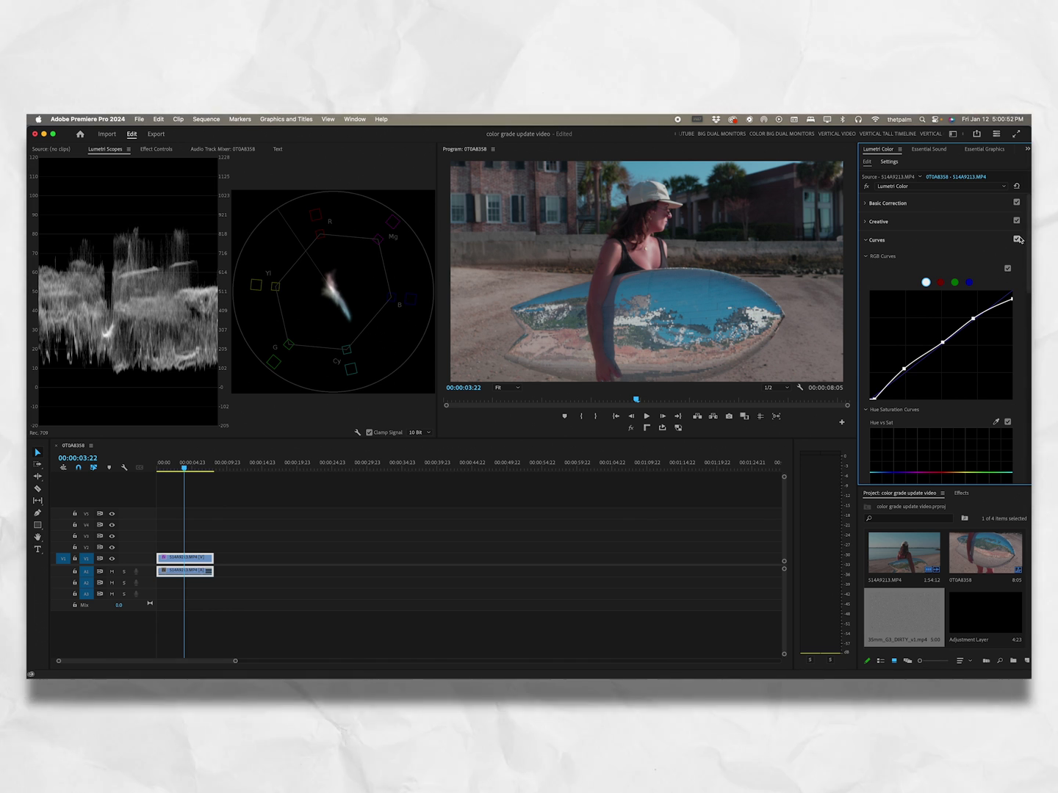
{"action": "left_click", "coordinate": [1017, 238]}
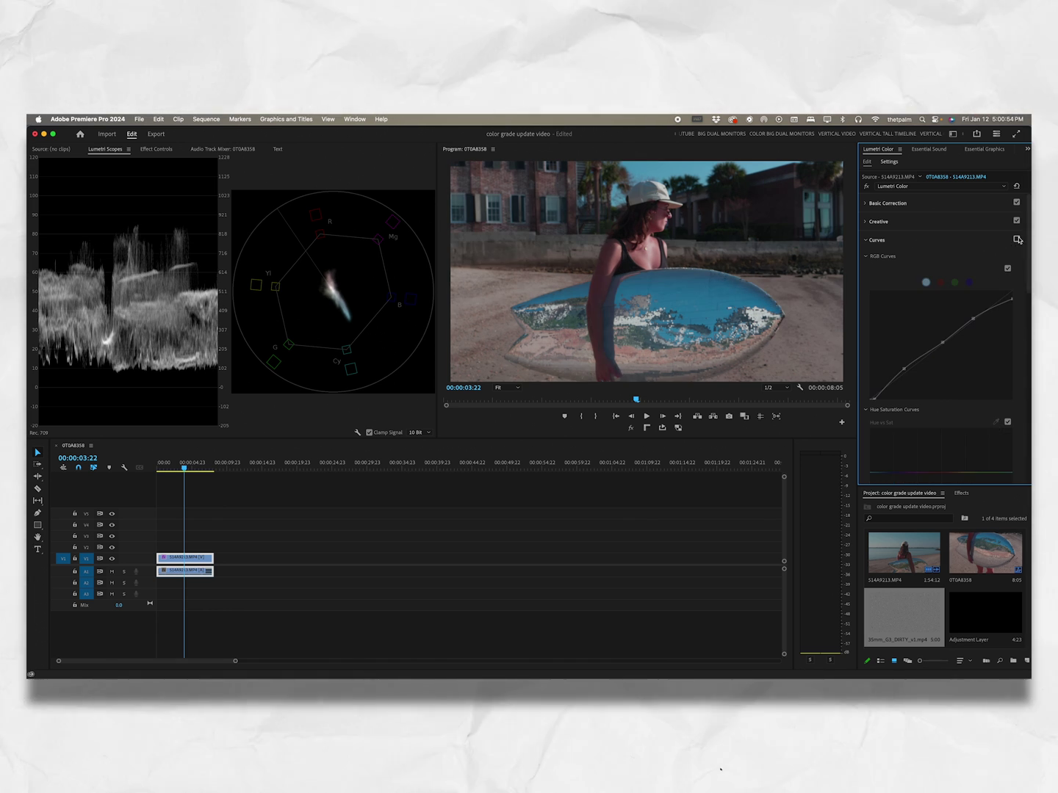
{"action": "left_click", "coordinate": [1017, 239]}
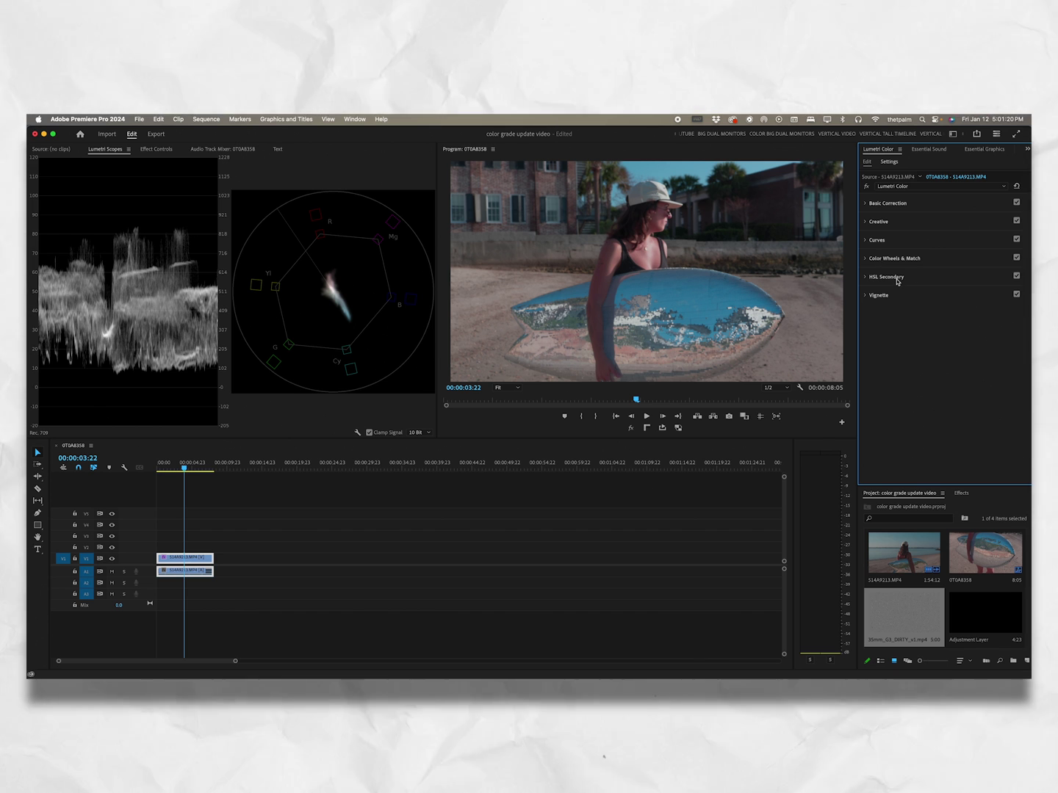
Key the woman's skin tone in HSL Secondary and refine its hue, saturation and lightness ranges using the Color/Gray mask preview
{"action": "left_click", "coordinate": [866, 277]}
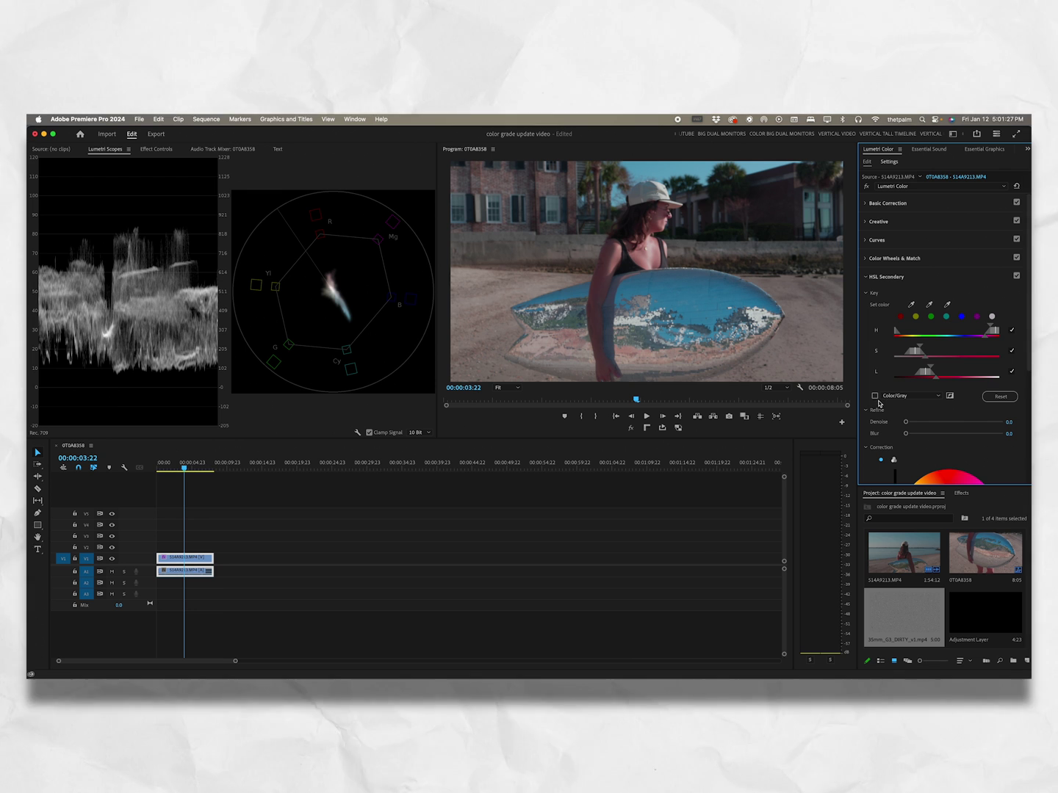
{"action": "left_click", "coordinate": [874, 395]}
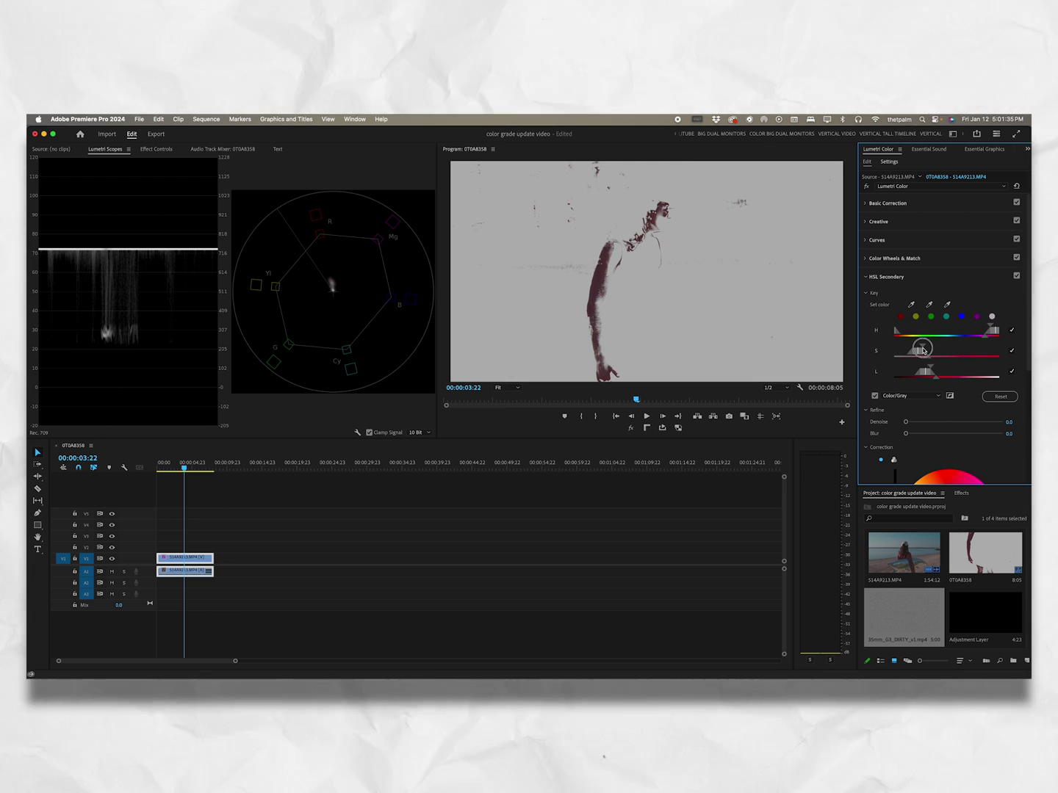
{"action": "left_click_drag", "start_coordinate": [924, 350], "coordinate": [919, 351]}
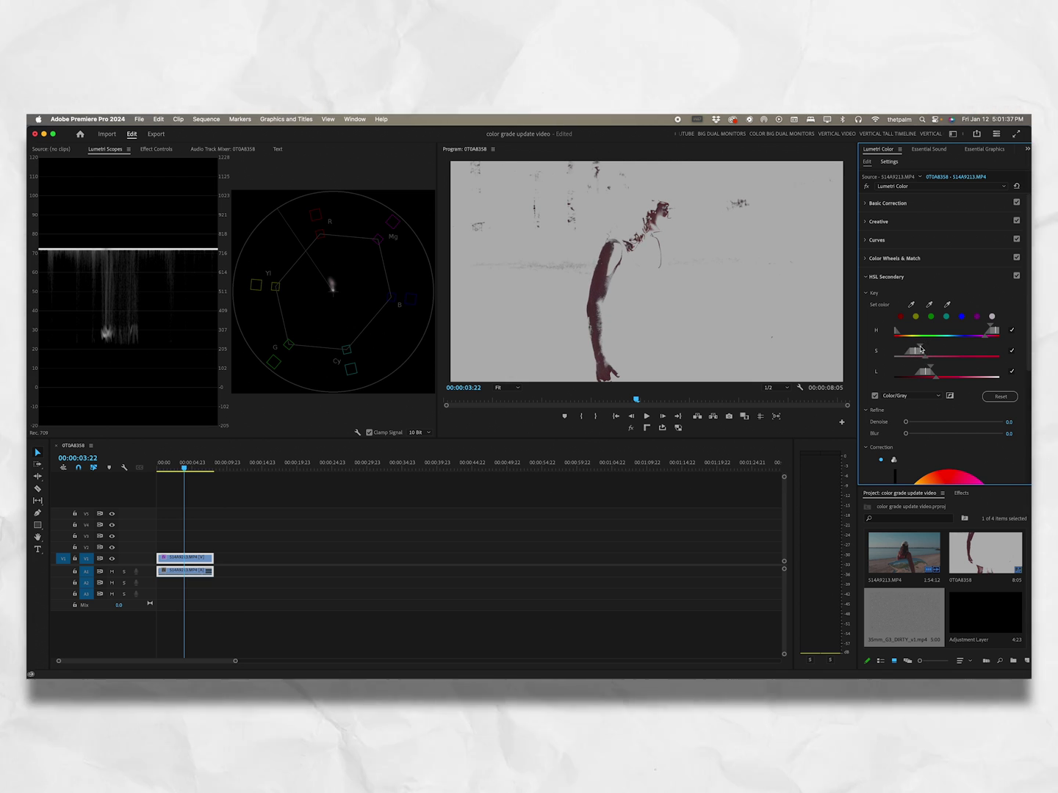
{"action": "left_click", "coordinate": [875, 396]}
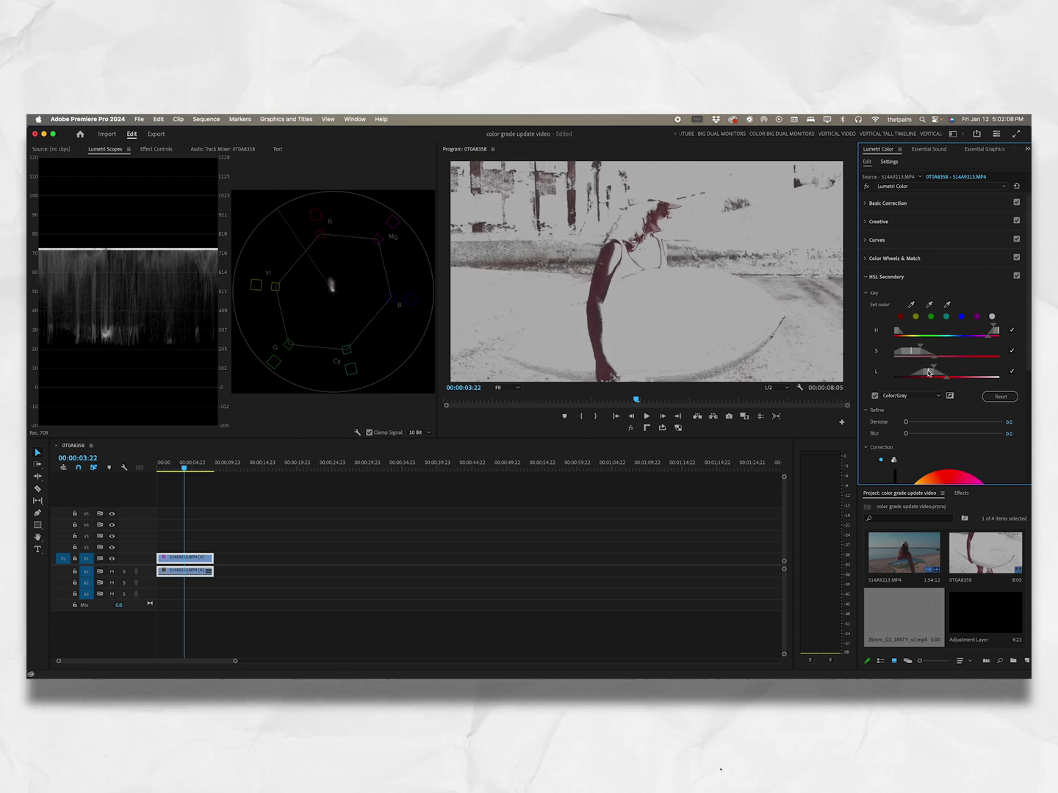
{"action": "left_click", "coordinate": [874, 396]}
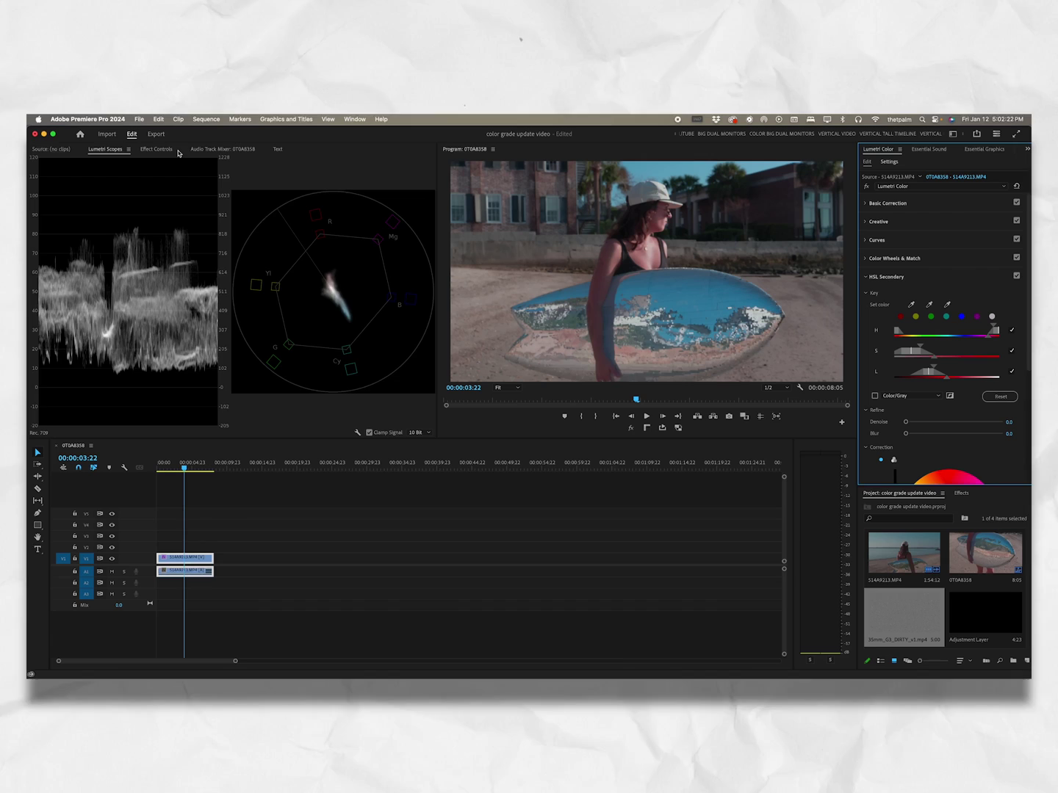
Draw a small freehand opacity mask over the woman's upper arm and view the isolated skin on the vectorscope
{"action": "left_click", "coordinate": [158, 149]}
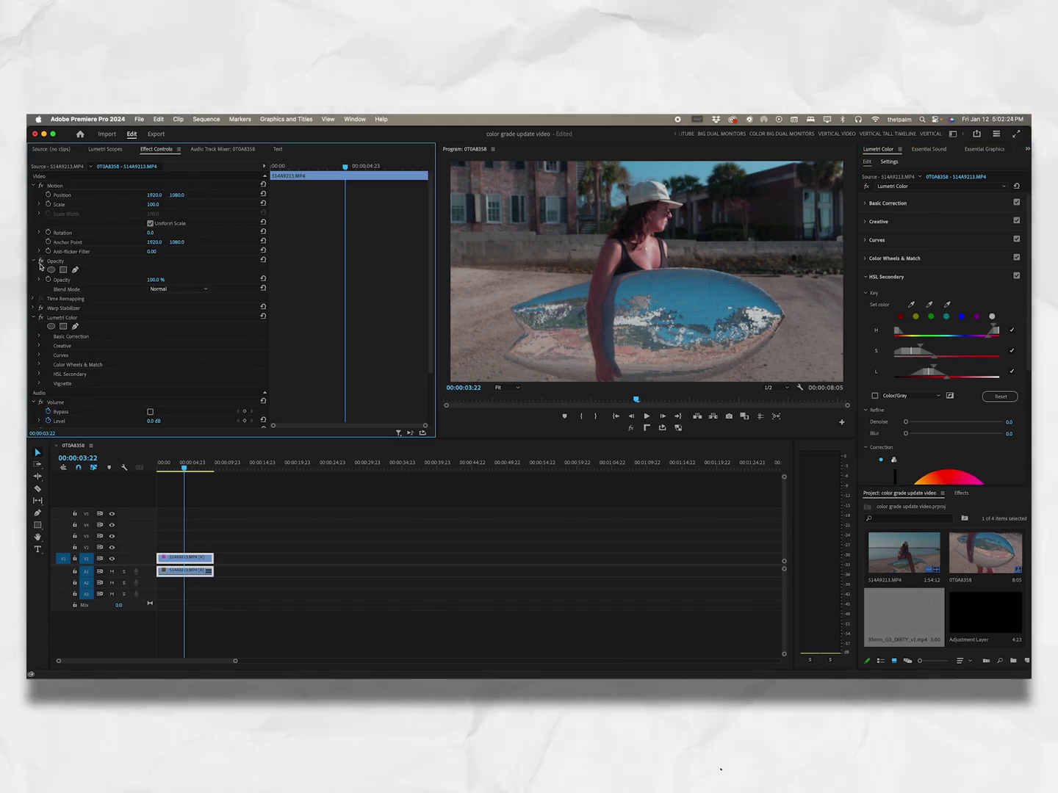
{"action": "left_click", "coordinate": [75, 272]}
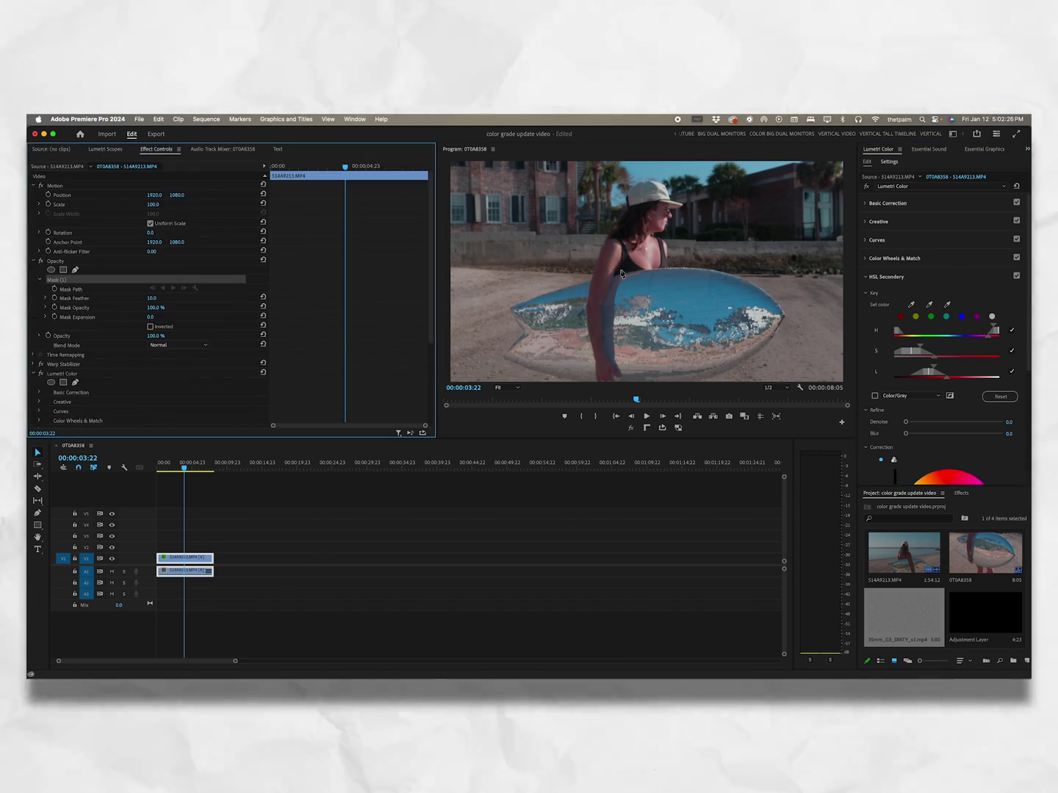
{"action": "left_click", "coordinate": [597, 279]}
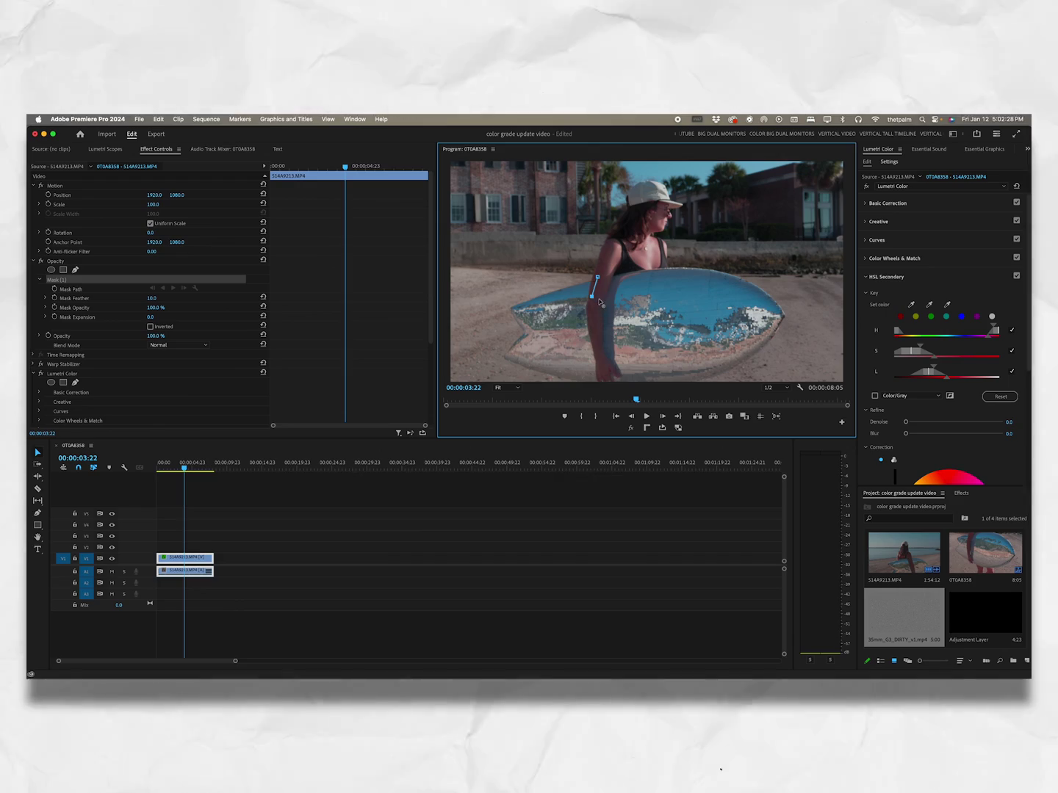
{"action": "left_click", "coordinate": [605, 286]}
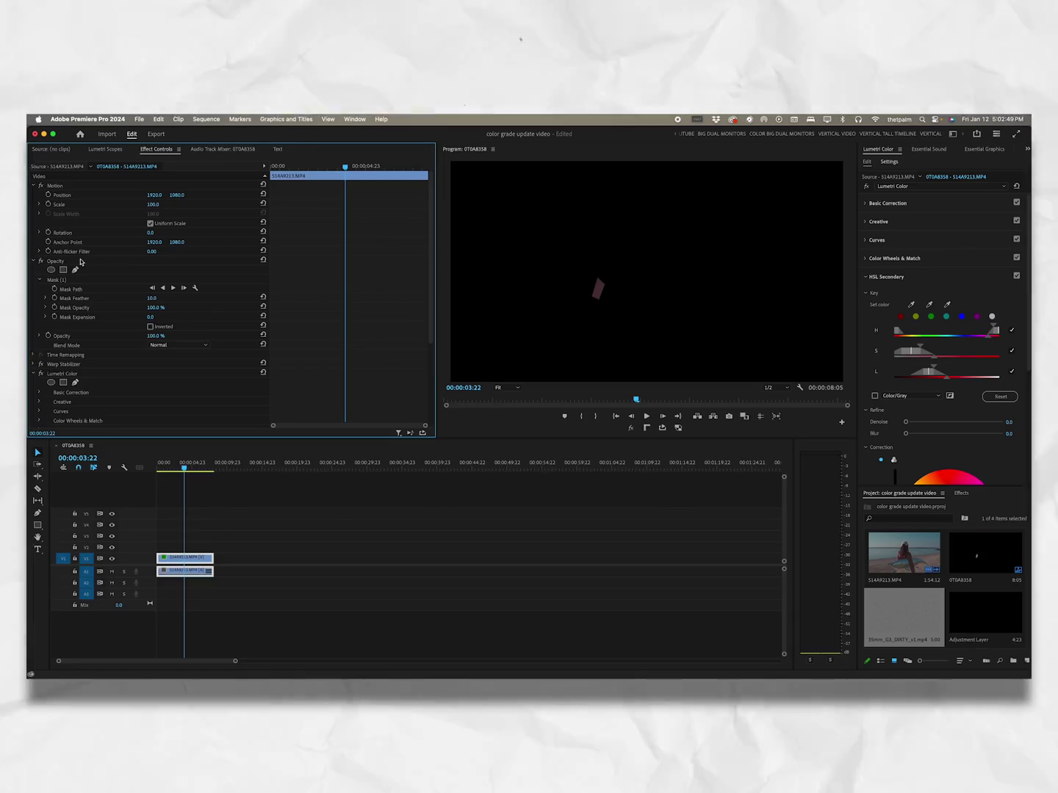
{"action": "left_click", "coordinate": [74, 279]}
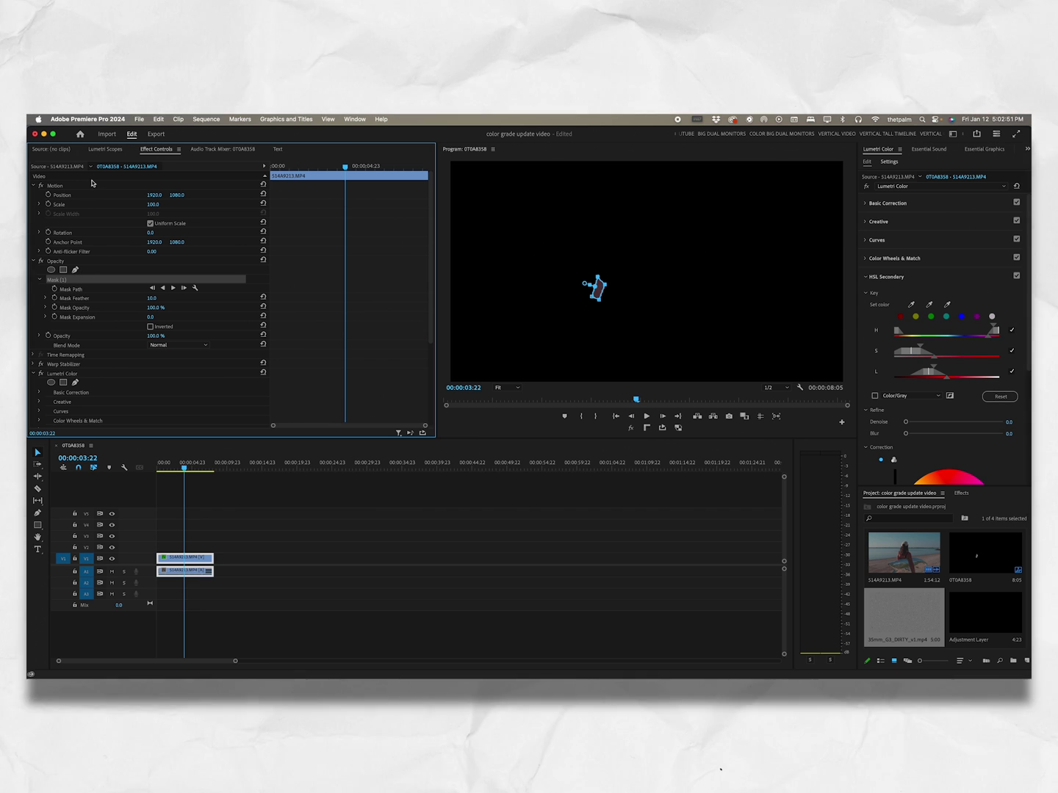
{"action": "left_click", "coordinate": [105, 150]}
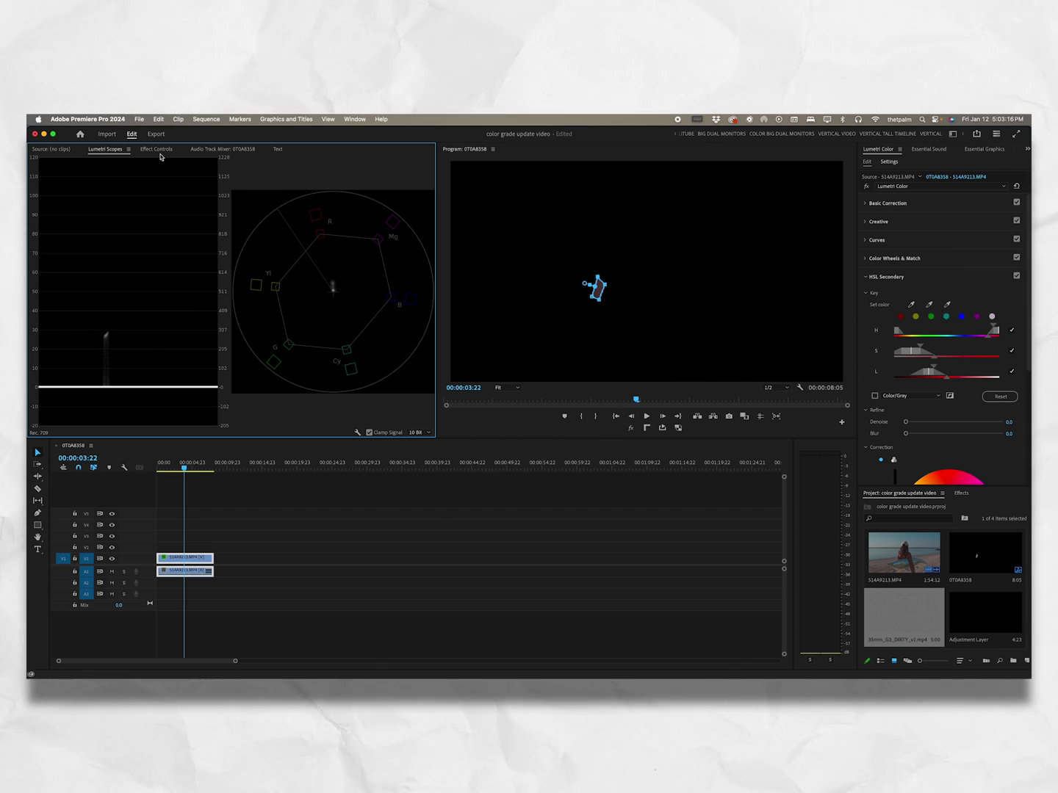
Shift the HSL Secondary correction wheel slightly toward yellow to align the masked skin with the vectorscope's skin-tone line
{"action": "left_click", "coordinate": [156, 149]}
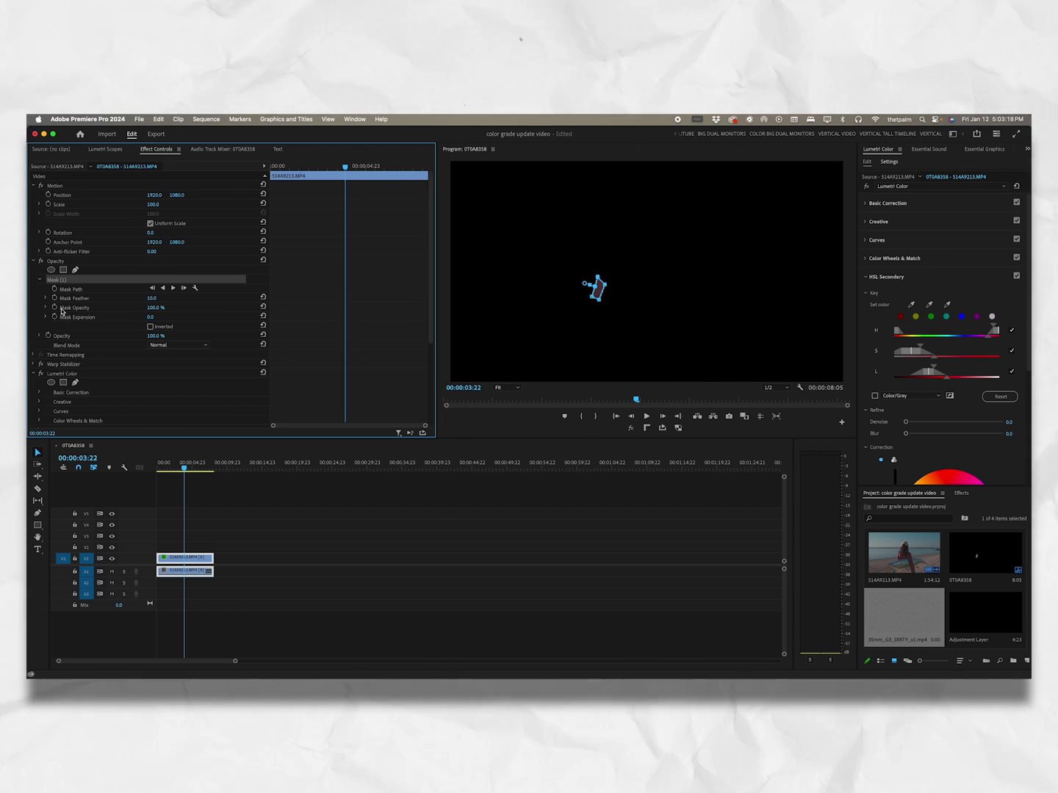
{"action": "scroll", "coordinate": [947, 441], "scroll_direction": "down", "scroll_amount": 2}
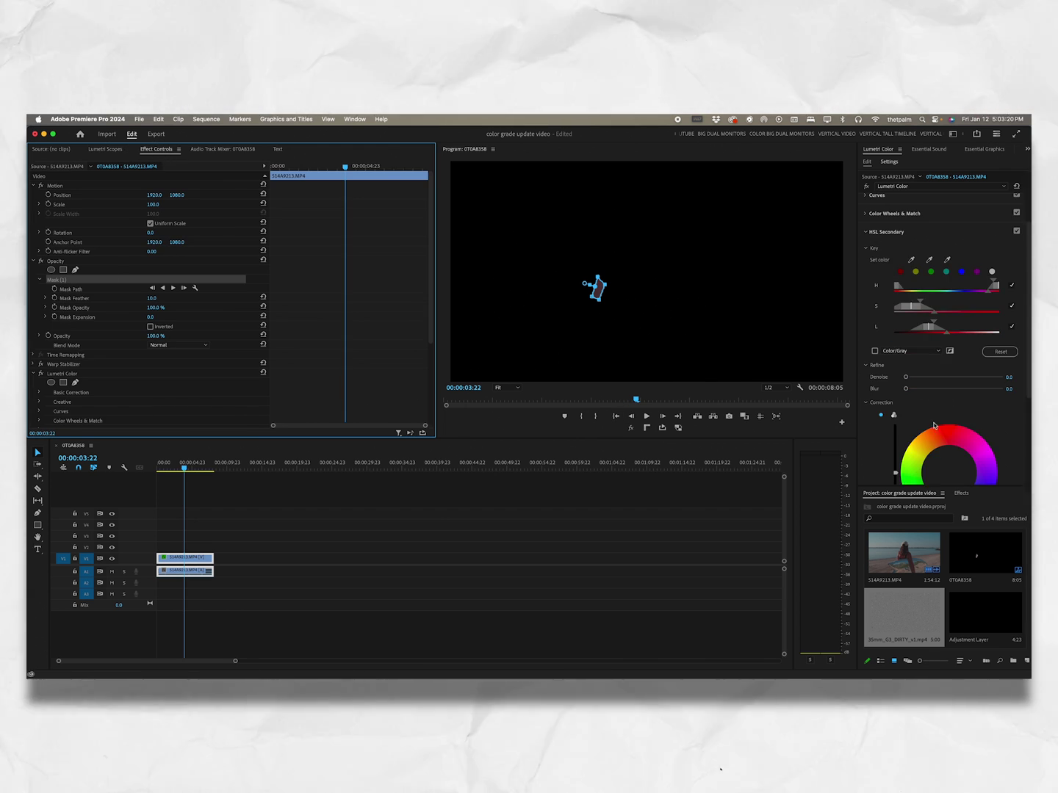
{"action": "scroll", "coordinate": [892, 250], "scroll_direction": "down", "scroll_amount": 2}
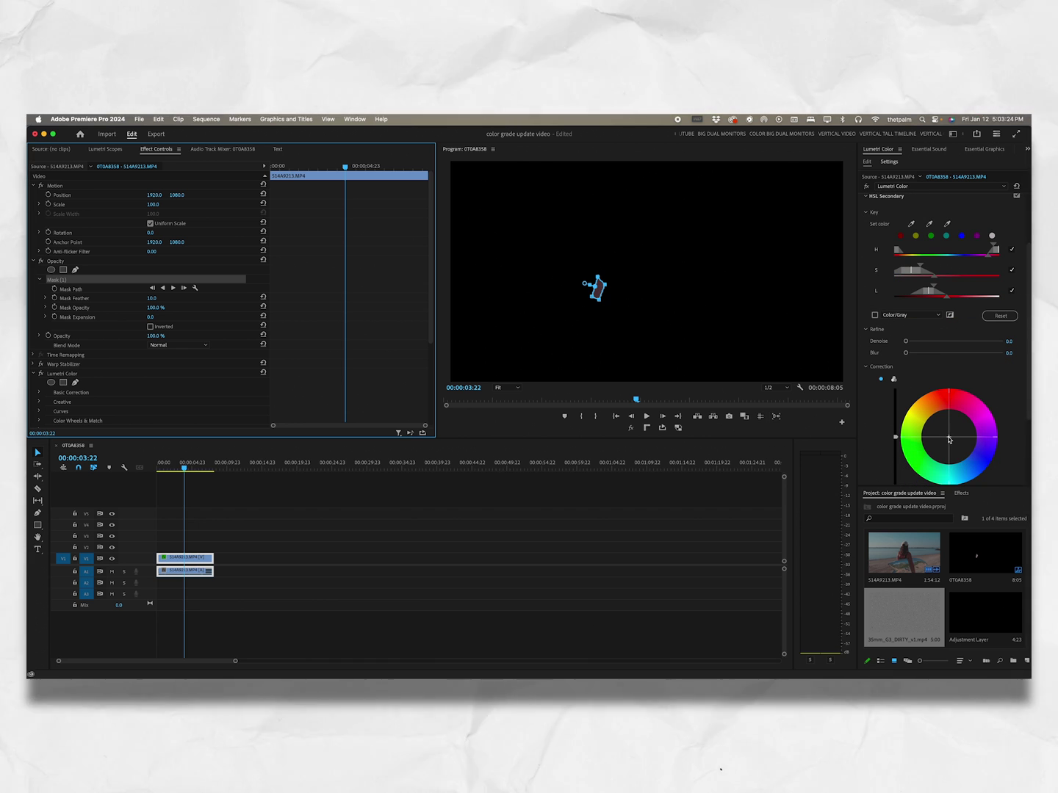
{"action": "left_click", "coordinate": [106, 149]}
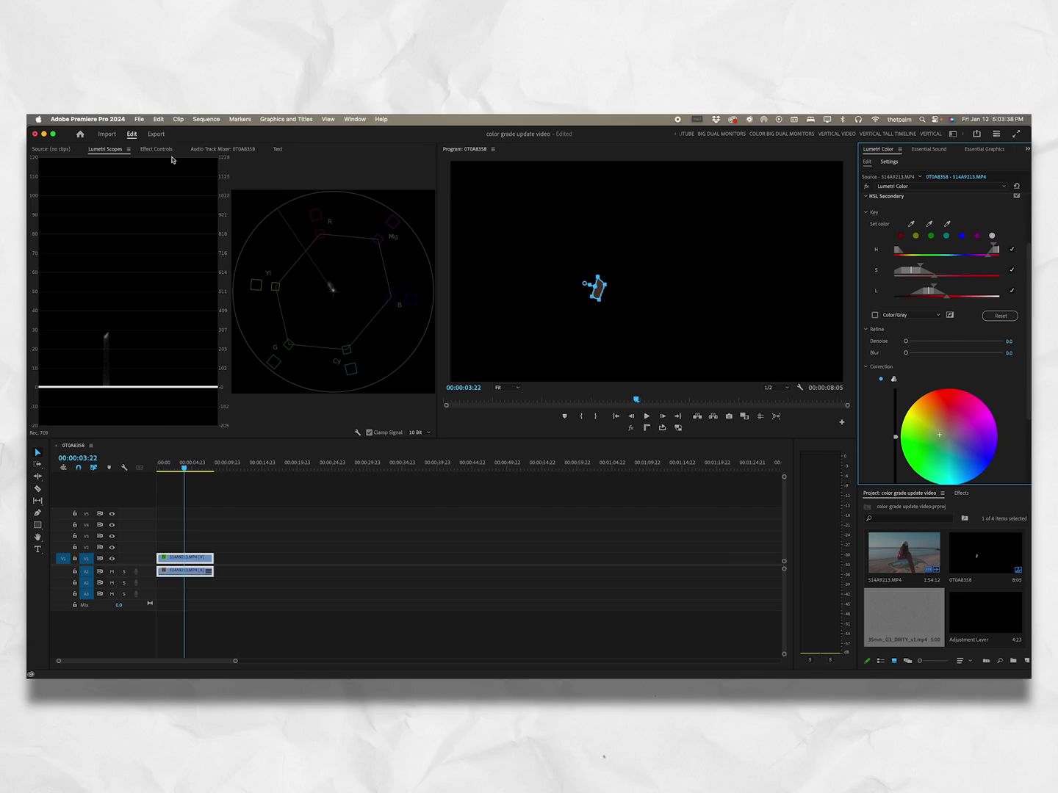
Switch the clip's Opacity effect off to see the full frame, and nudge the HSL Secondary correction wheel toward orange
{"action": "left_click", "coordinate": [156, 149]}
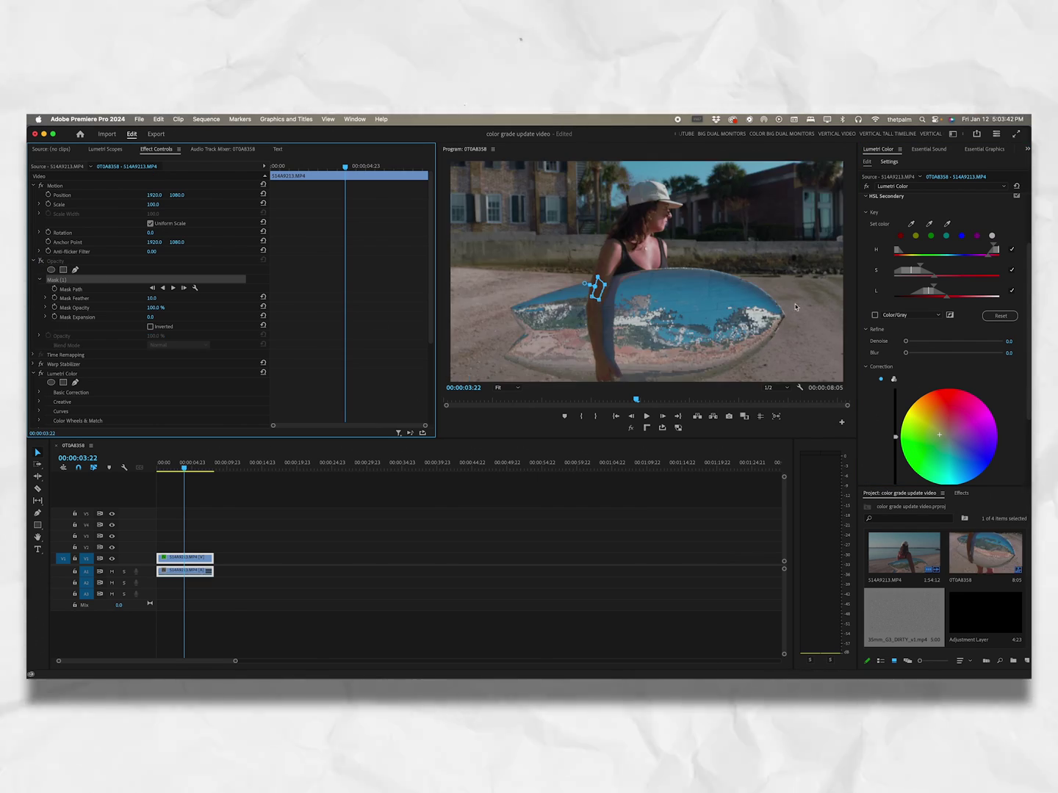
{"action": "left_click", "coordinate": [263, 529]}
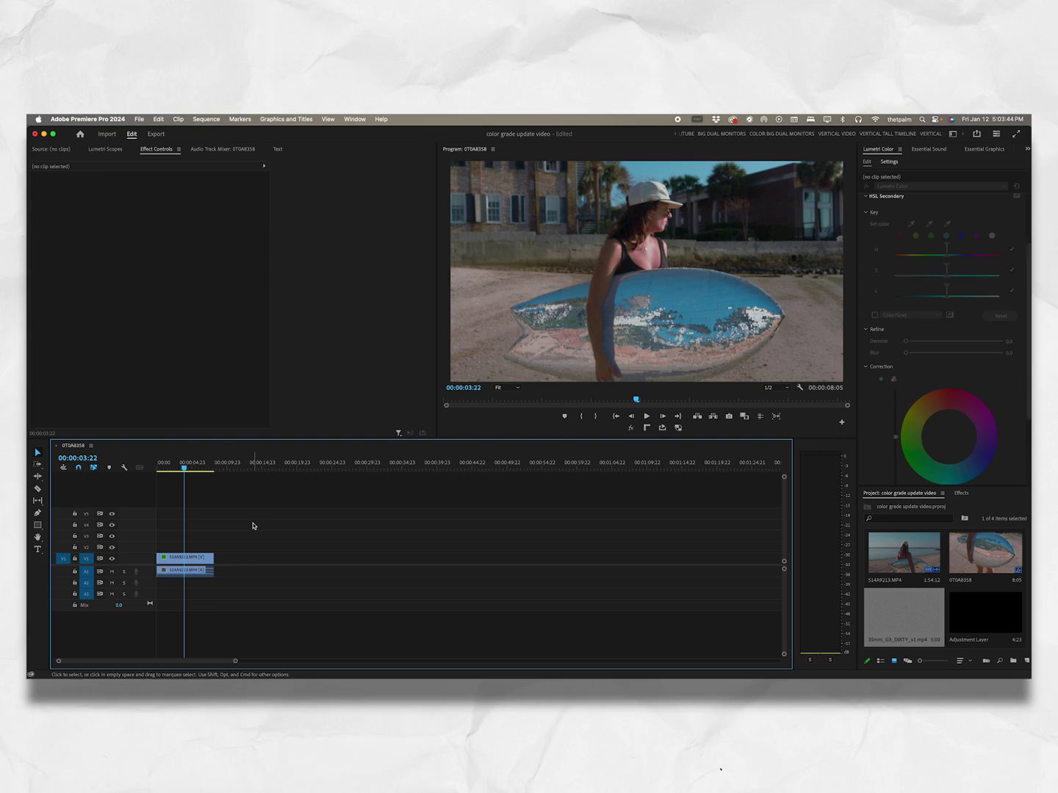
{"action": "left_click", "coordinate": [197, 556]}
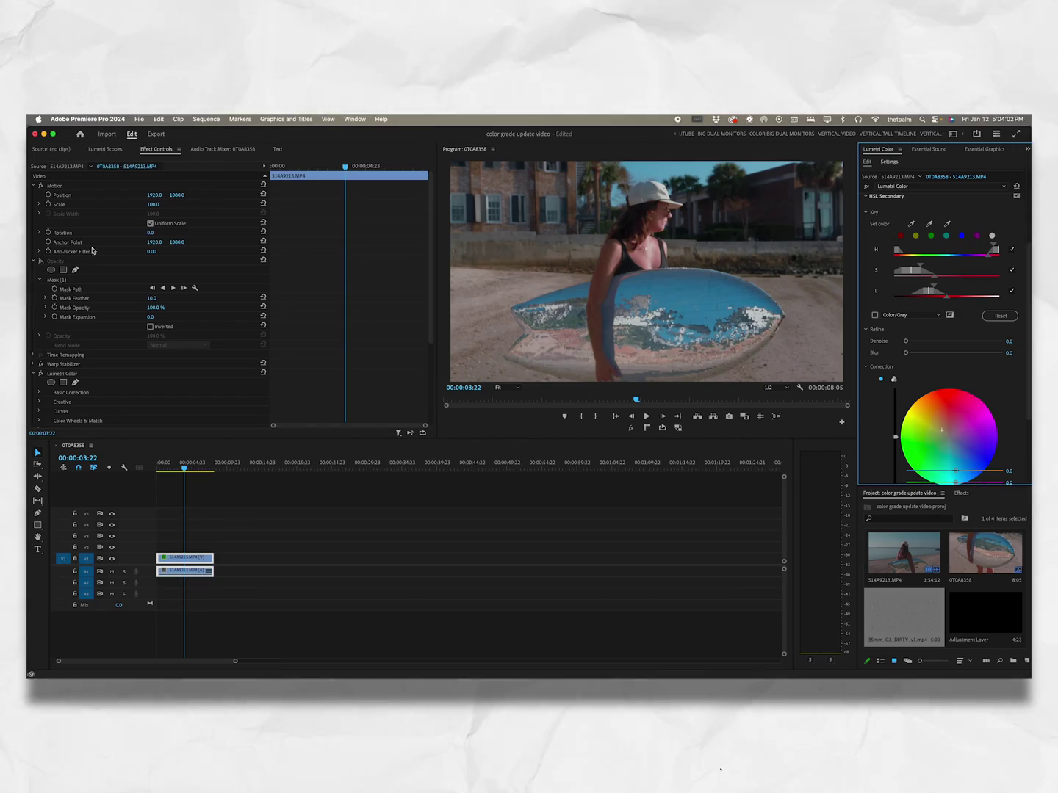
Delete the arm mask from the clip's Opacity effect, turn Opacity back on, and bring up the Lumetri Scopes
{"action": "left_click", "coordinate": [72, 280]}
{"action": "key", "text": "Delete"}
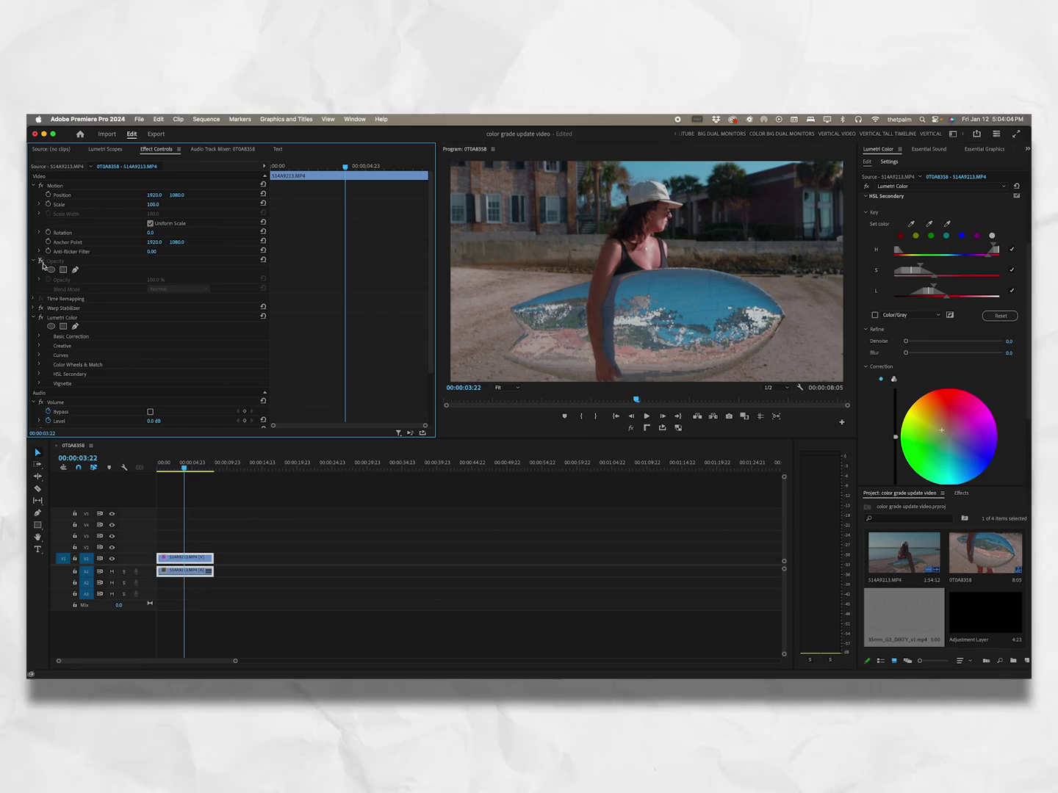
{"action": "left_click", "coordinate": [105, 149]}
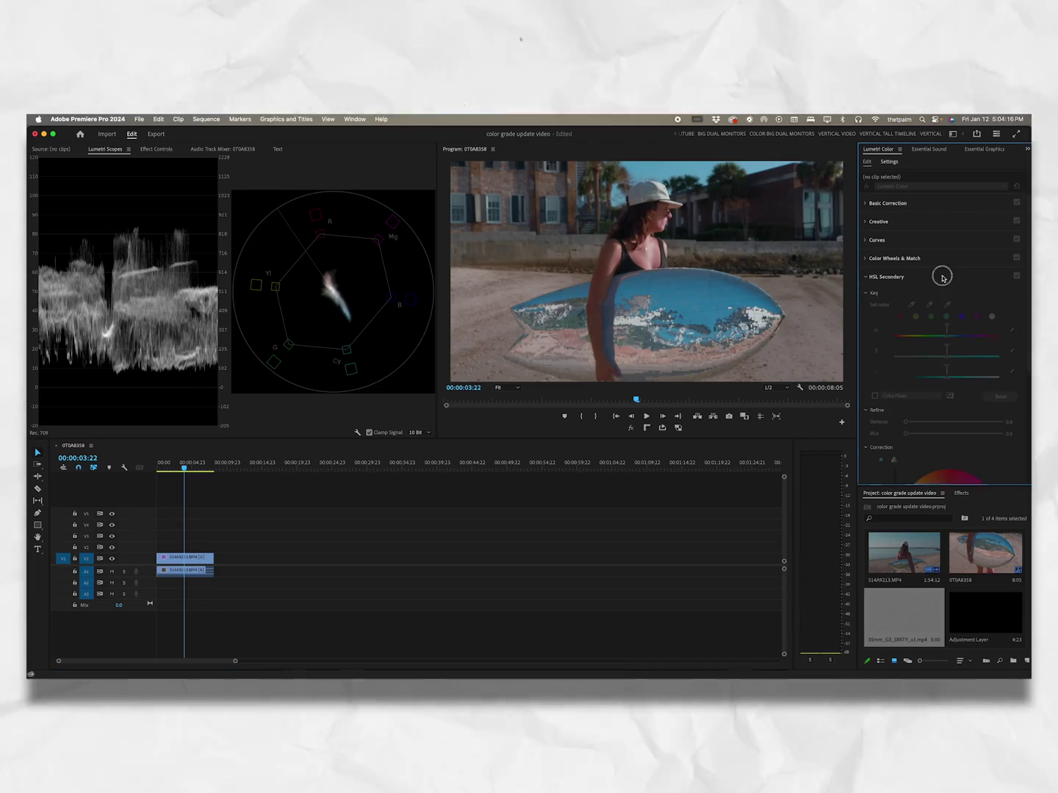
Collapse HSL Secondary, reselect the surfboard clip, and compare the image with its whole Lumetri Color effect off and on
{"action": "left_click", "coordinate": [269, 556]}
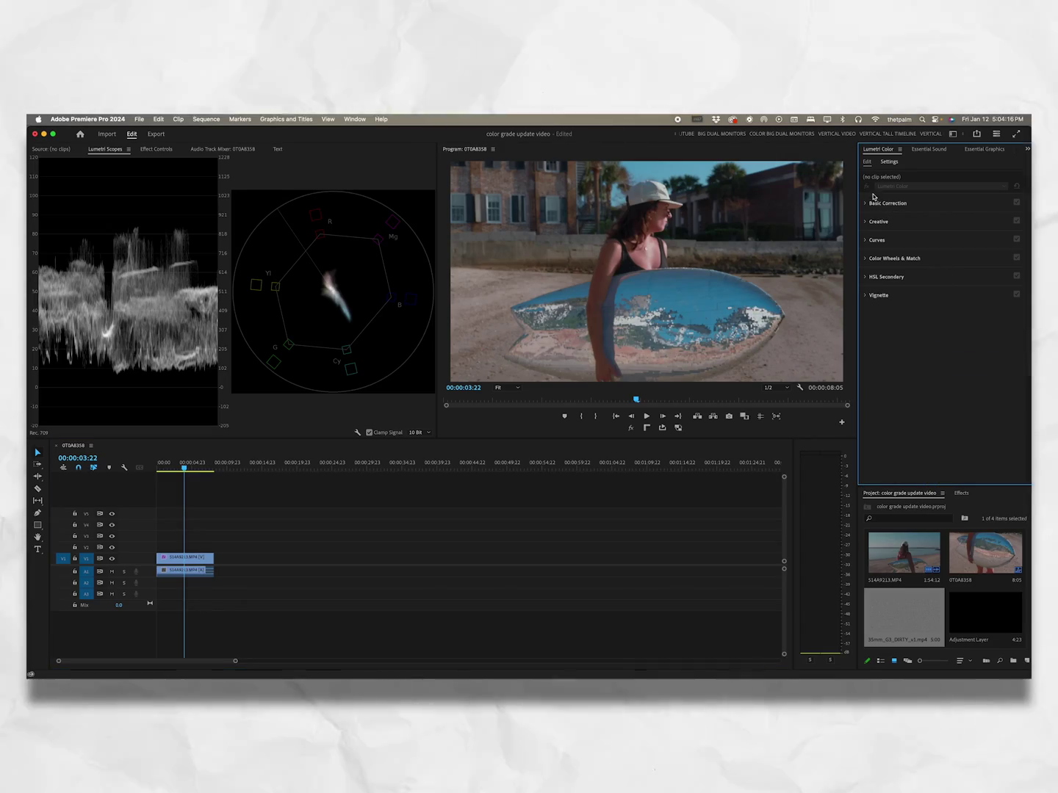
{"action": "left_click", "coordinate": [455, 526]}
{"action": "key", "text": "super+a"}
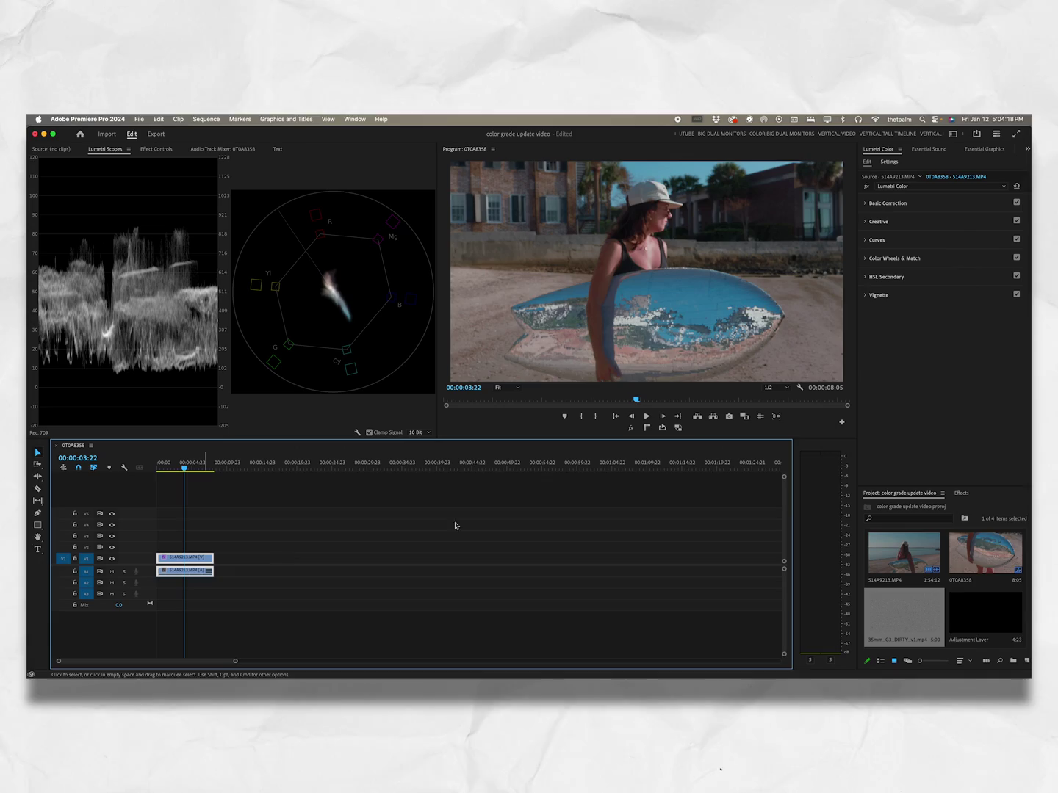
{"action": "left_click", "coordinate": [866, 186]}
{"action": "left_click", "coordinate": [867, 187]}
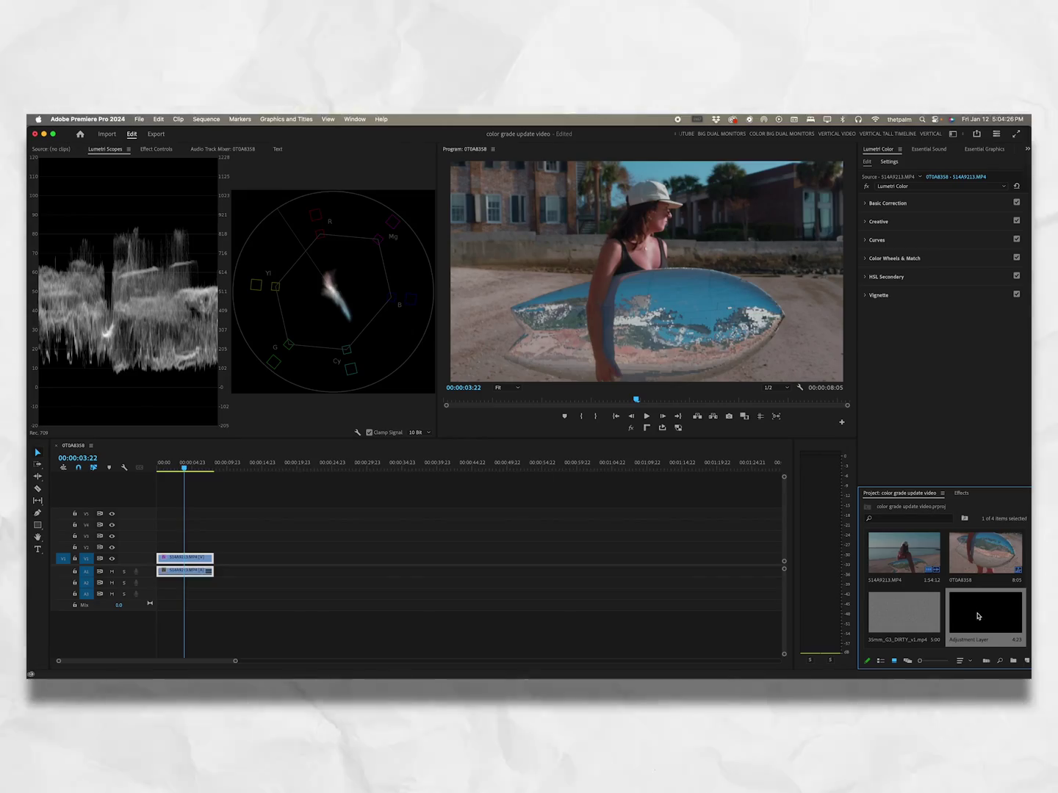
Replace the project's adjustment layer with a new one using the default video settings, and place it on V3 across the whole clip
{"action": "key", "text": "Delete"}
{"action": "right_click", "coordinate": [977, 623]}
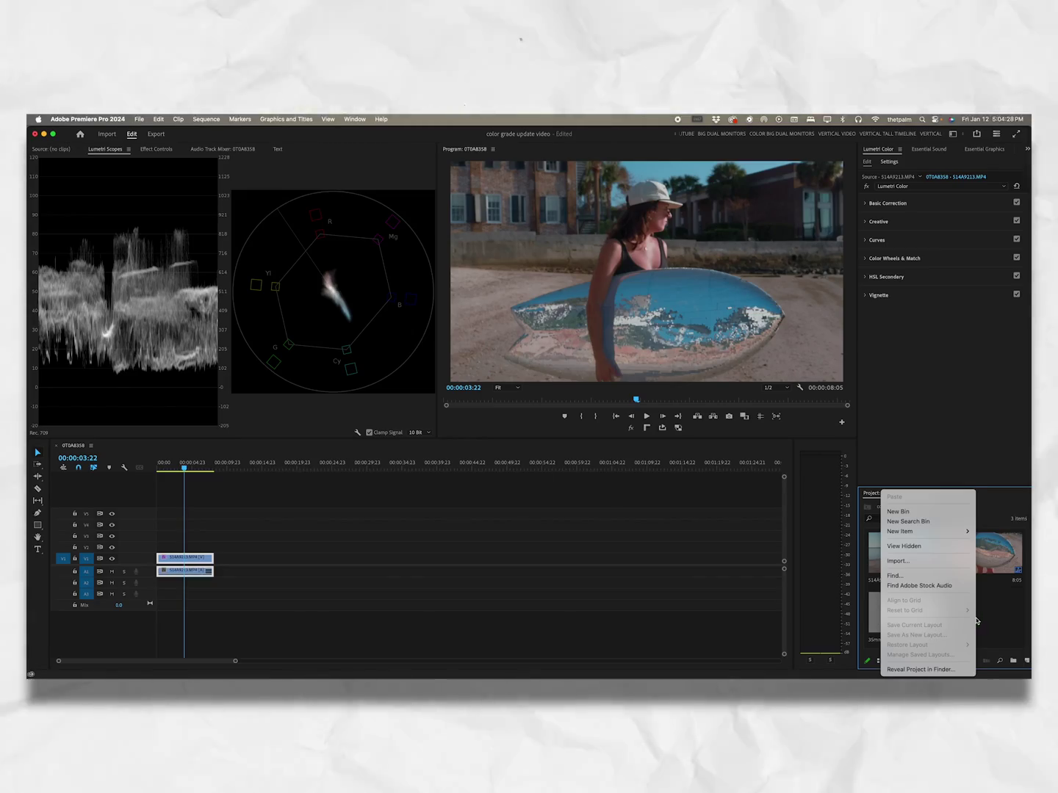
{"action": "left_click", "coordinate": [1005, 629]}
{"action": "right_click", "coordinate": [963, 615]}
{"action": "mouse_move", "coordinate": [895, 531]}
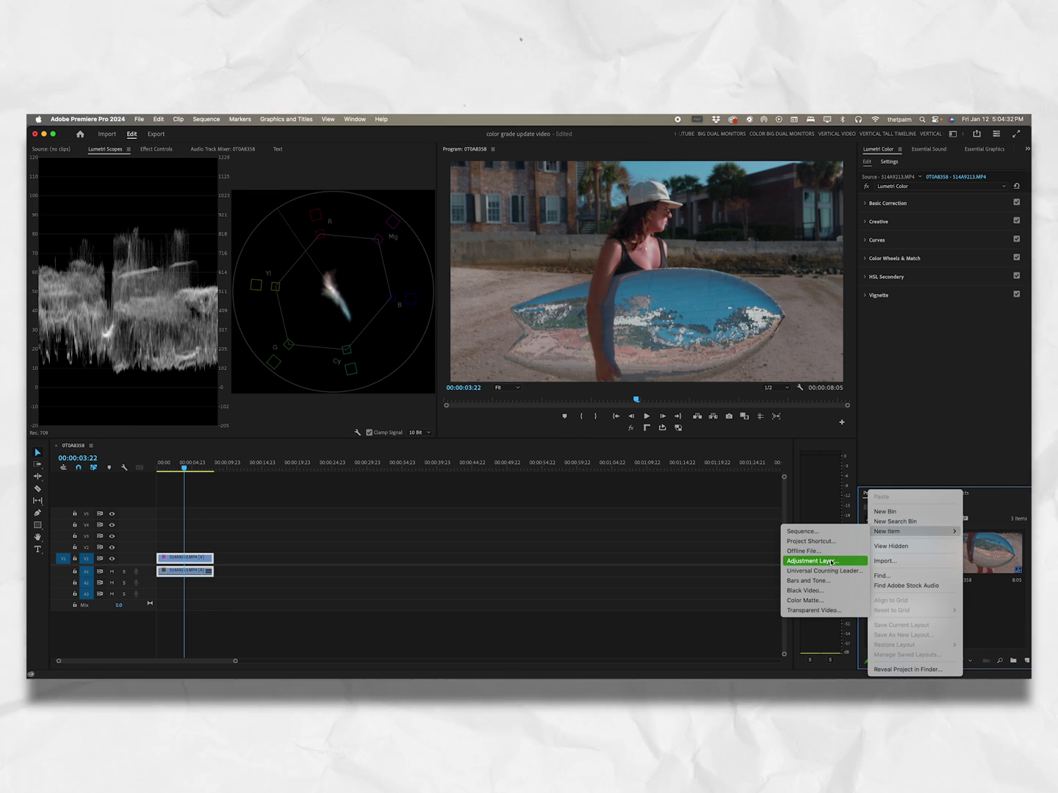
{"action": "left_click", "coordinate": [802, 561]}
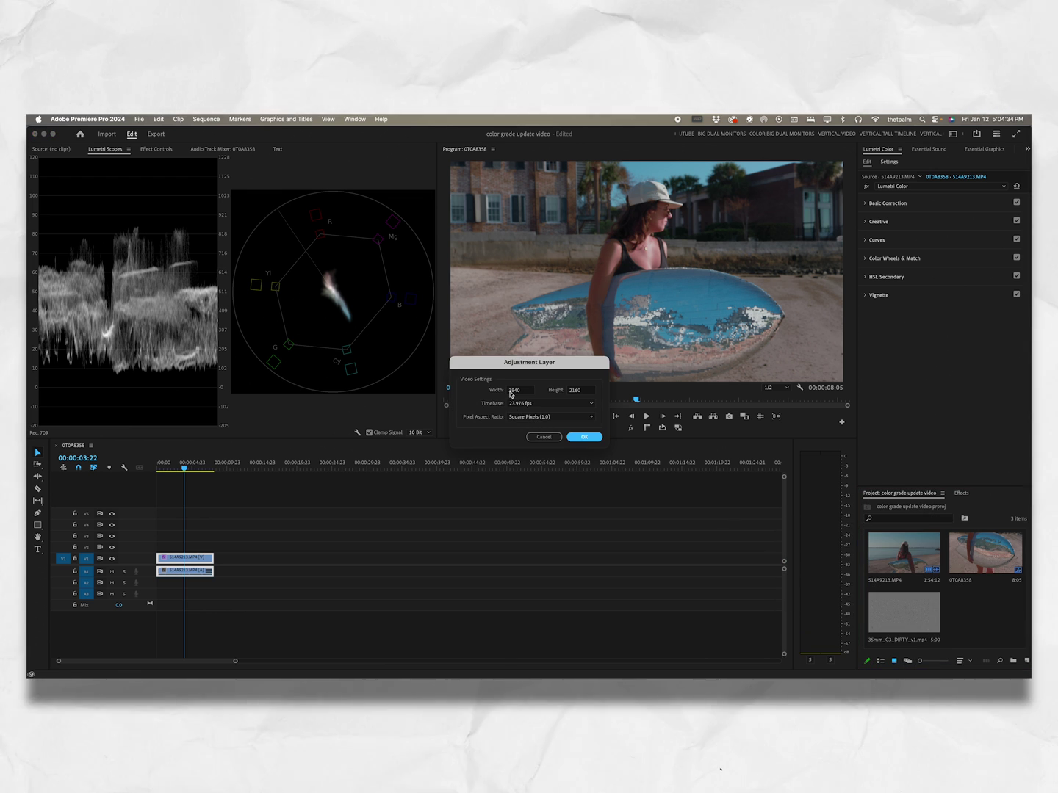
{"action": "left_click", "coordinate": [585, 437]}
{"action": "left_click_drag", "start_coordinate": [985, 611], "coordinate": [180, 542]}
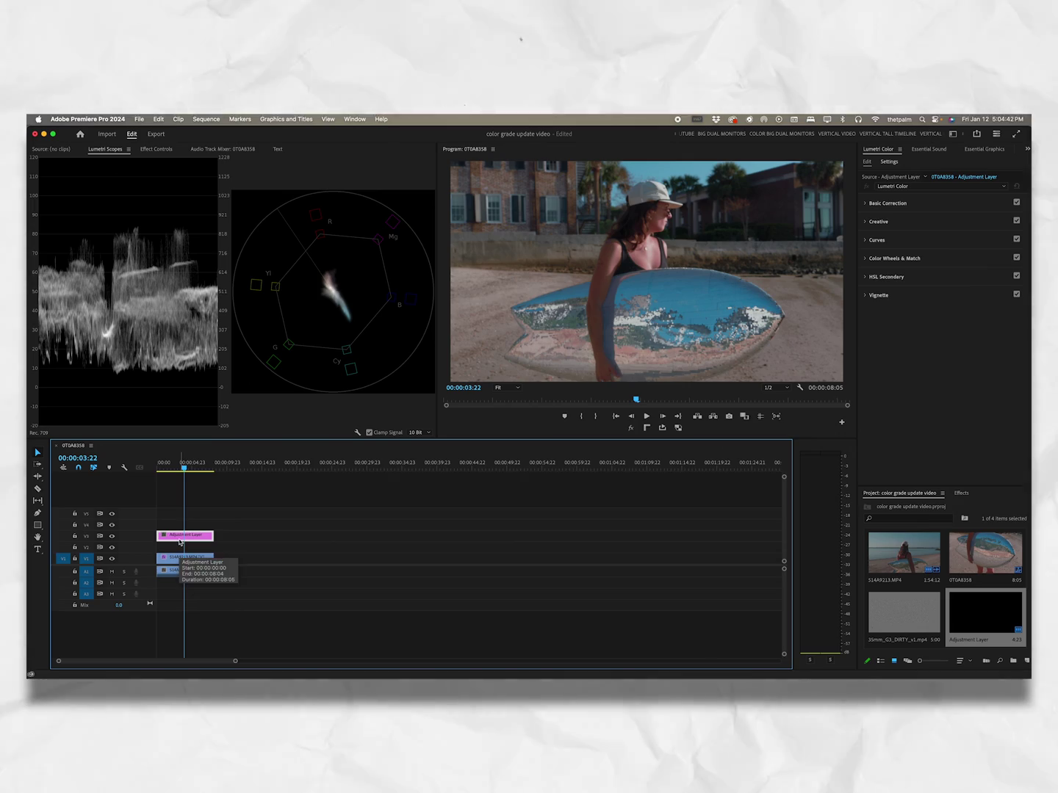
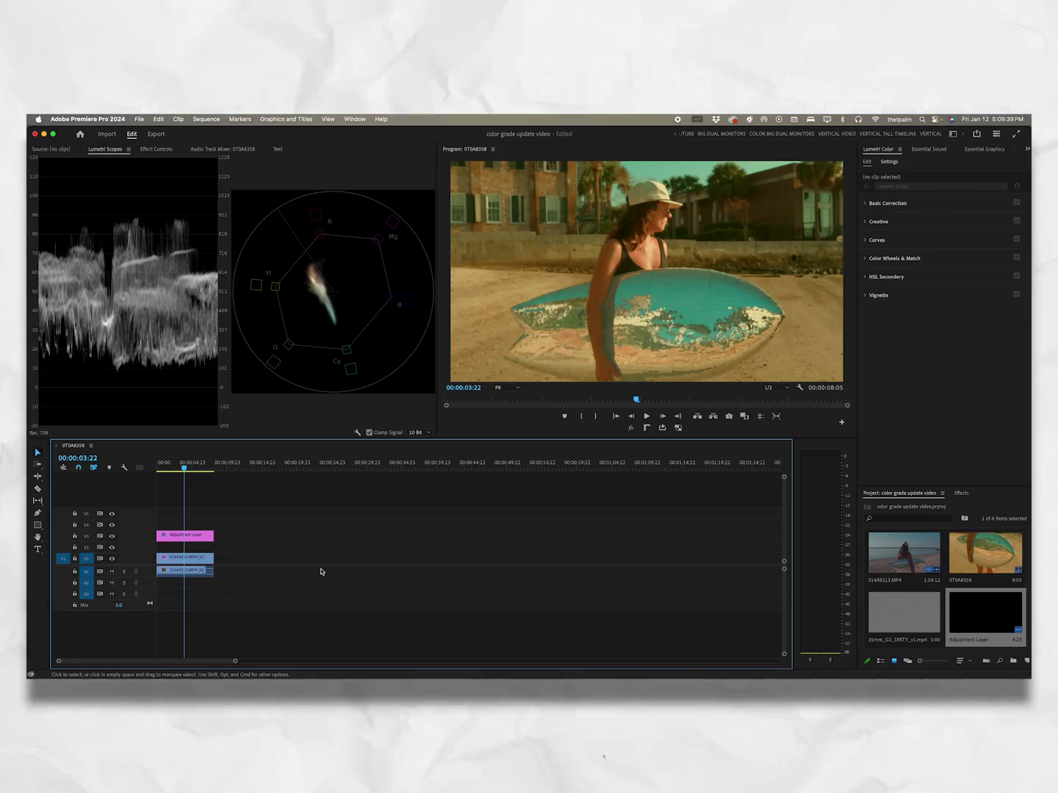
Place 35mm_G3_DIRTY_v1.mp4 on V4 above the adjustment layer and duplicate it to cover the rest of the clip
{"action": "left_click_drag", "start_coordinate": [903, 611], "coordinate": [176, 531]}
{"action": "left_click", "coordinate": [176, 526]}
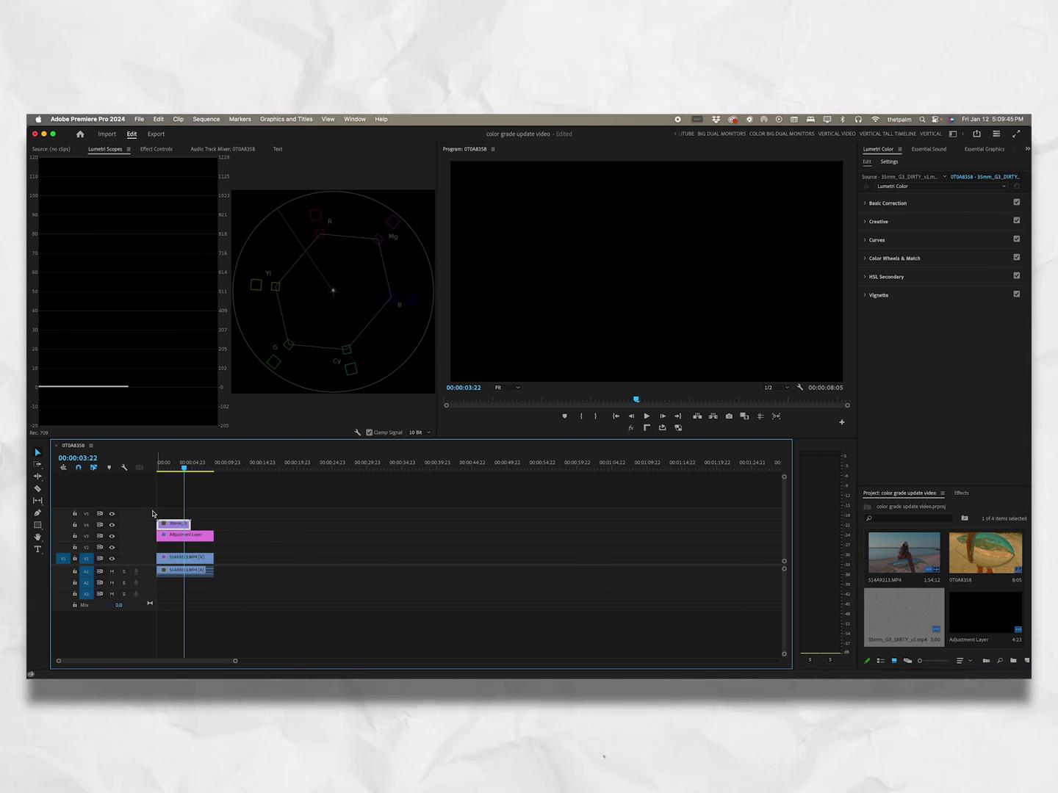
{"action": "left_click_drag", "start_coordinate": [176, 525], "coordinate": [207, 525]}
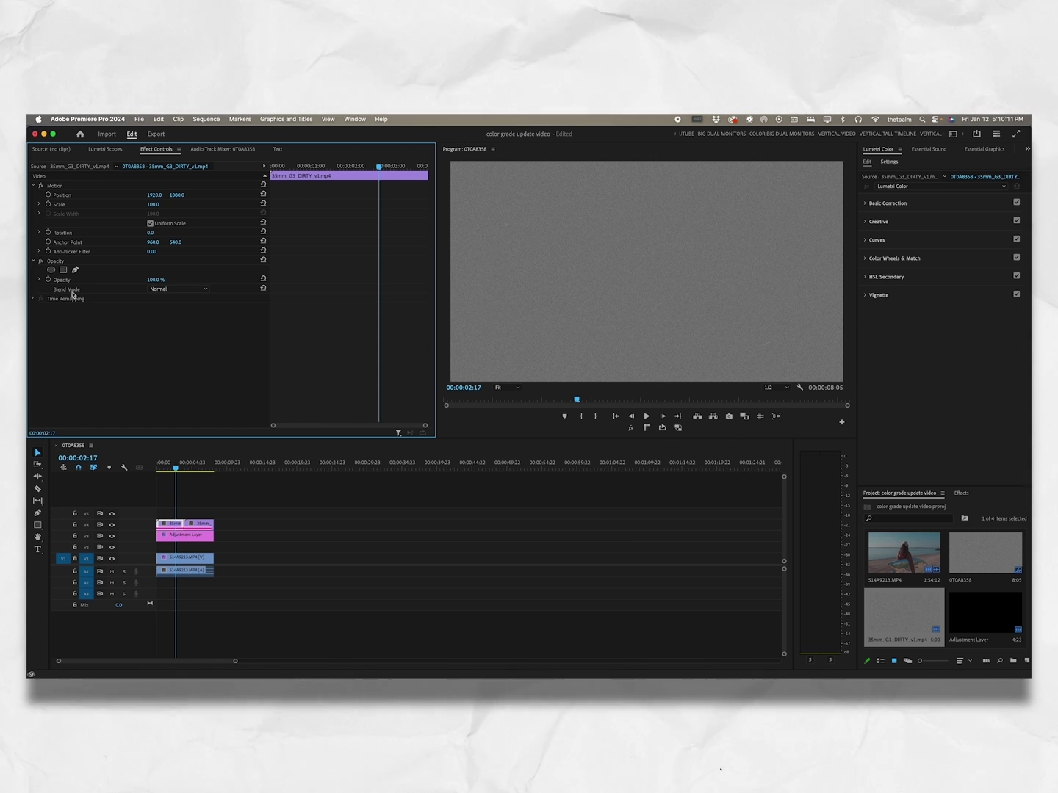
Compare Soft Light and Overlay blending on the first film grain clip at 150% preview zoom, and keep Soft Light
{"action": "left_click", "coordinate": [163, 288]}
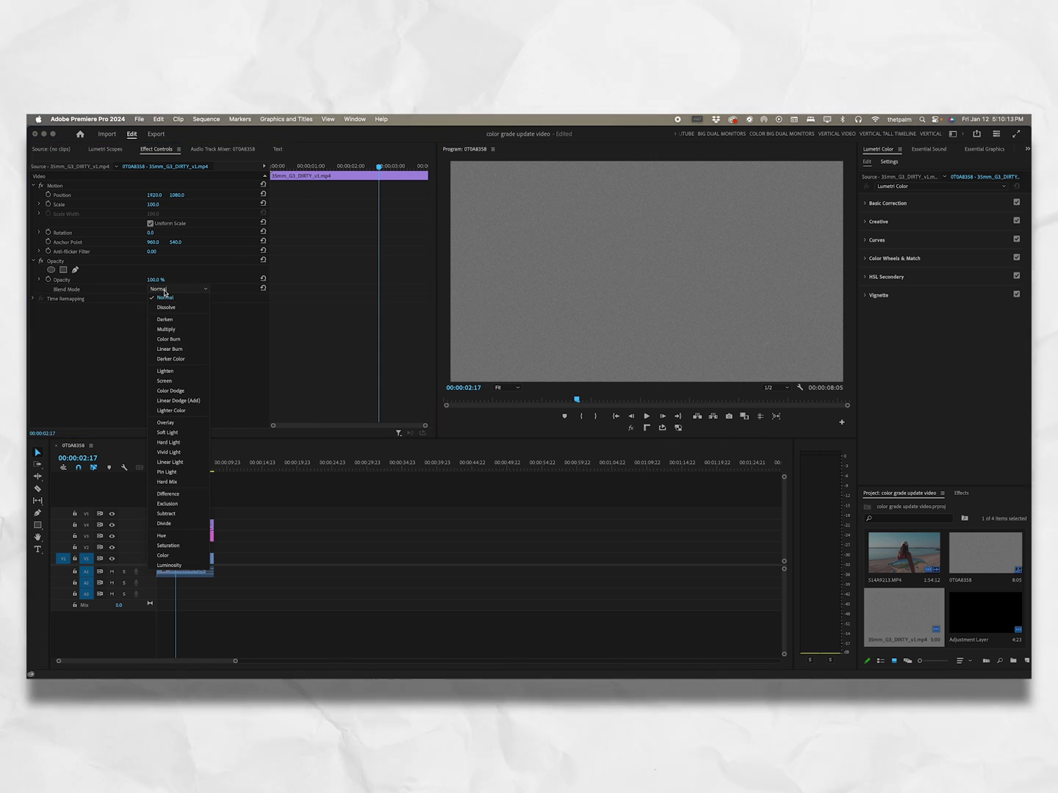
{"action": "left_click", "coordinate": [184, 433]}
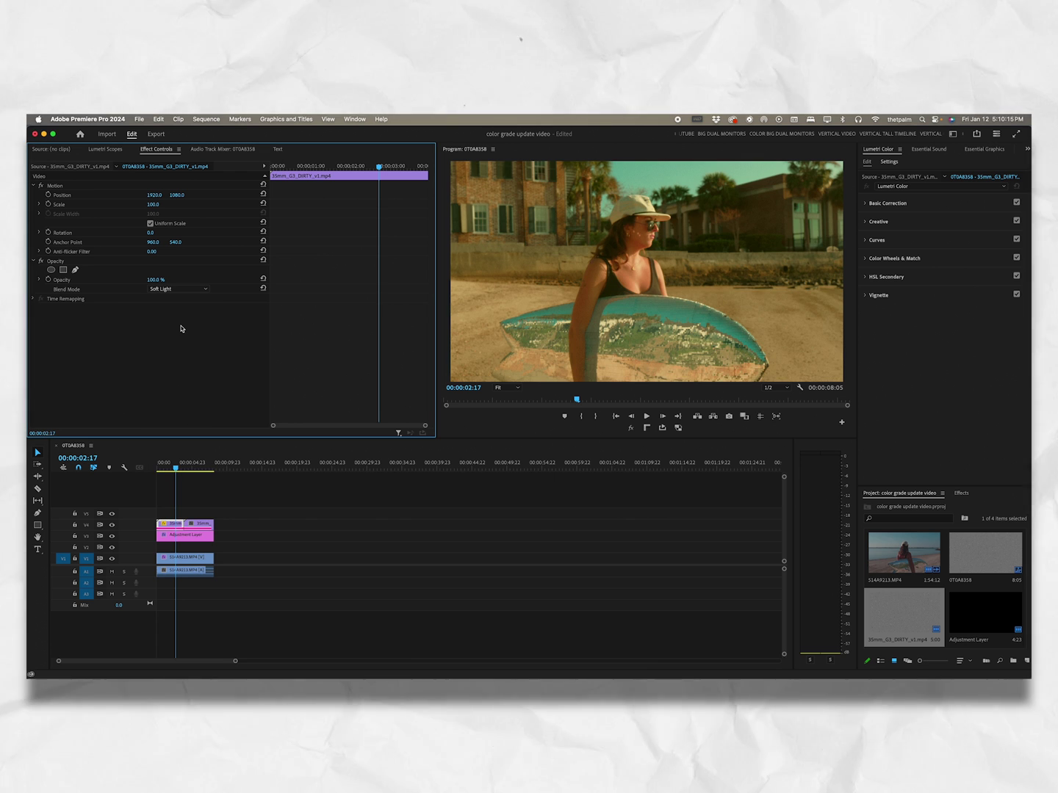
{"action": "left_click", "coordinate": [175, 289]}
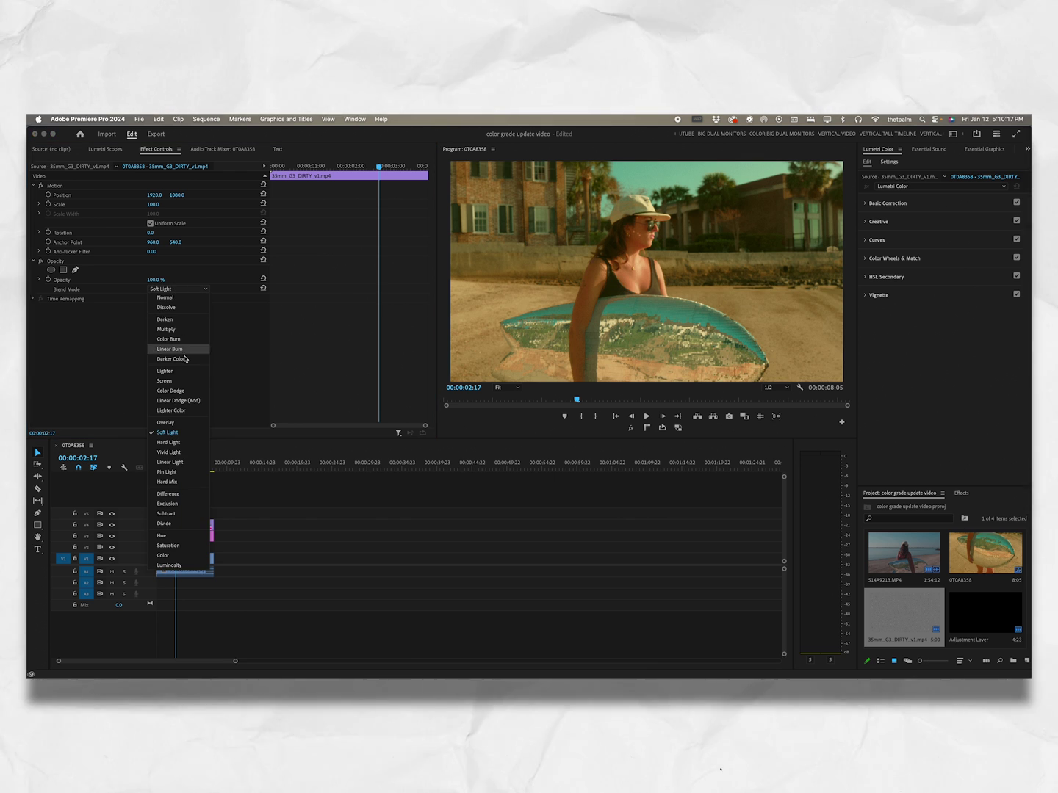
{"action": "left_click", "coordinate": [179, 423]}
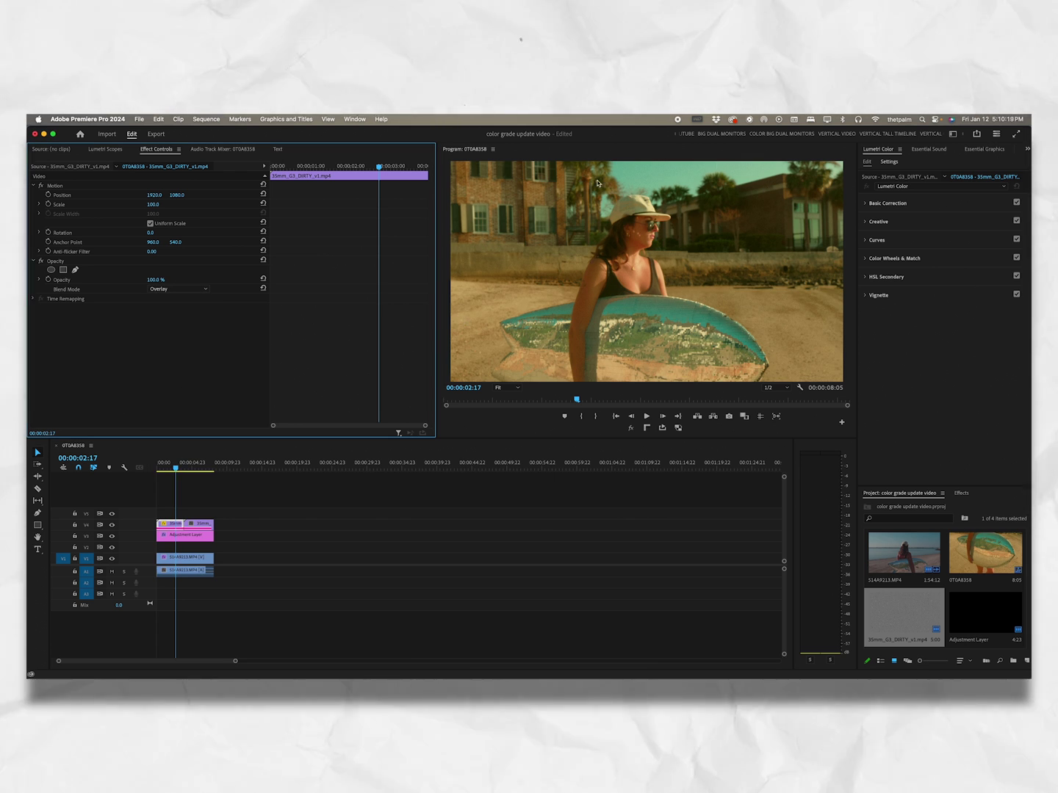
{"action": "left_click", "coordinate": [507, 458]}
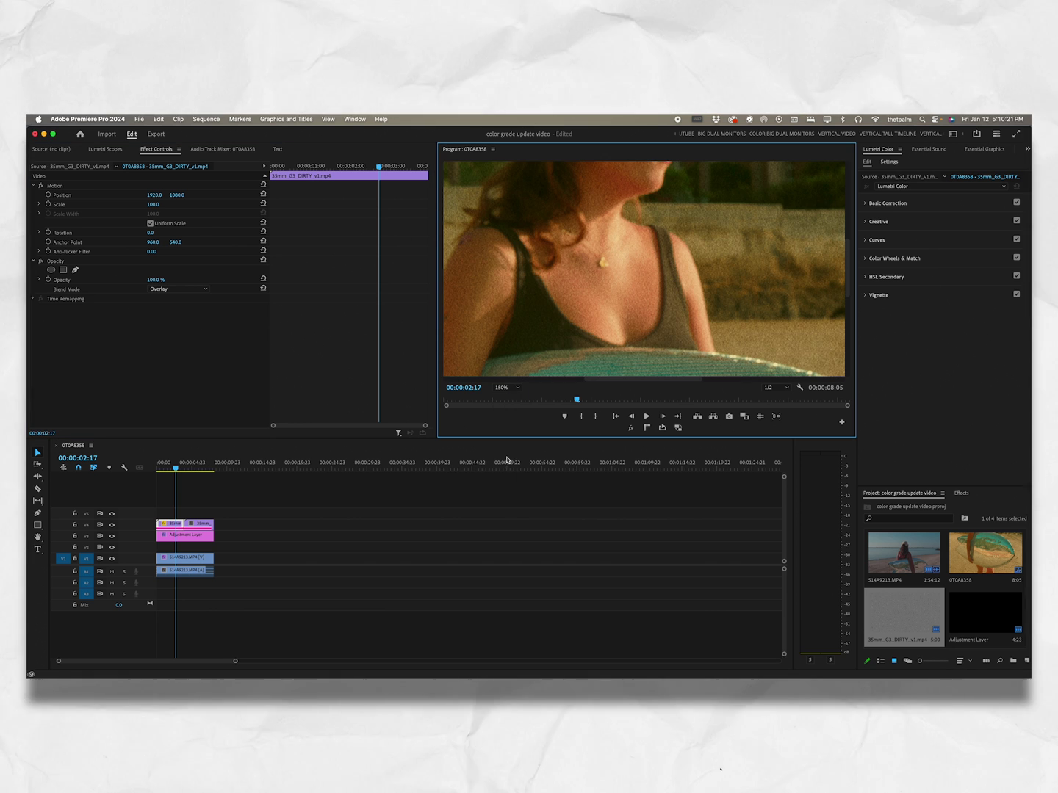
{"action": "left_click_drag", "start_coordinate": [575, 381], "coordinate": [472, 197]}
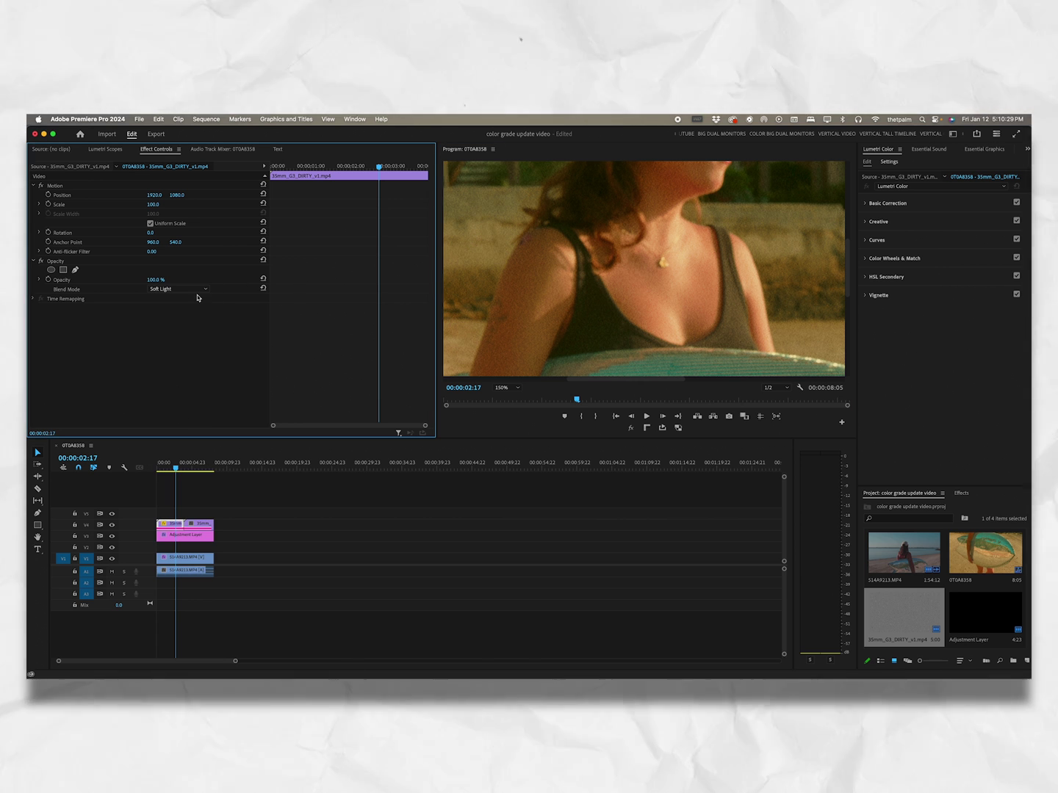
{"action": "left_click", "coordinate": [510, 397]}
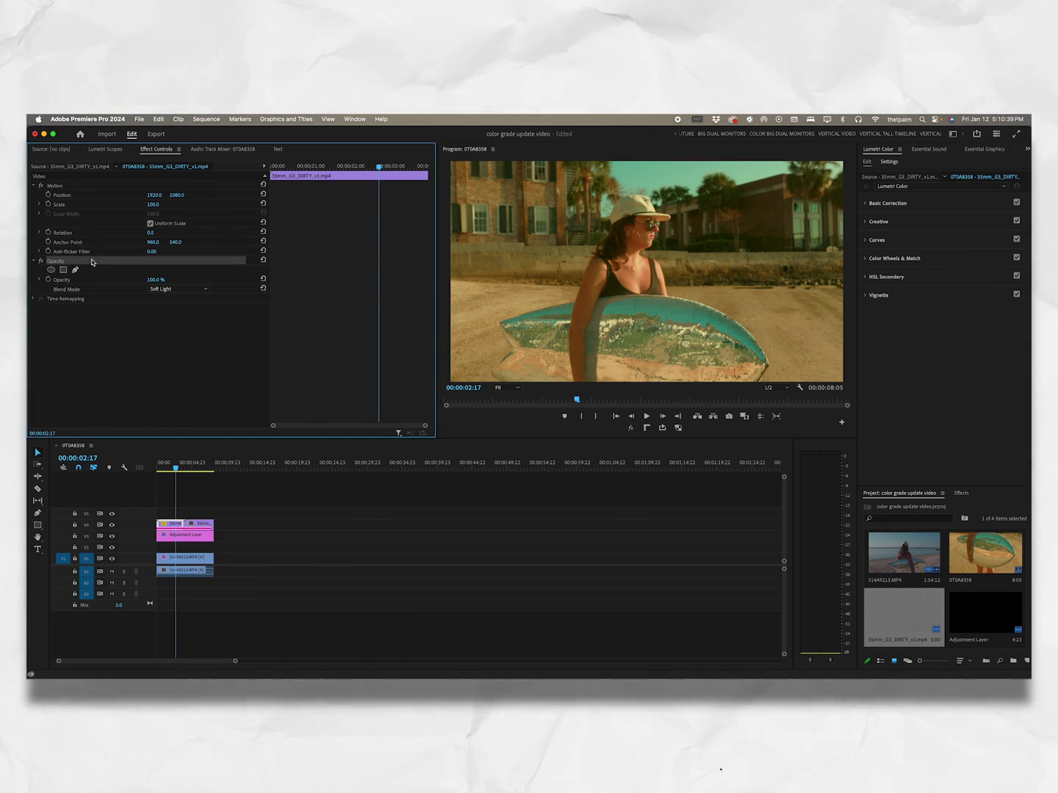
Apply the same Soft Light blend setting to the second film grain clip, and move both grain clips up to V5
{"action": "left_click_drag", "start_coordinate": [210, 474], "coordinate": [206, 537]}
{"action": "left_click", "coordinate": [201, 526]}
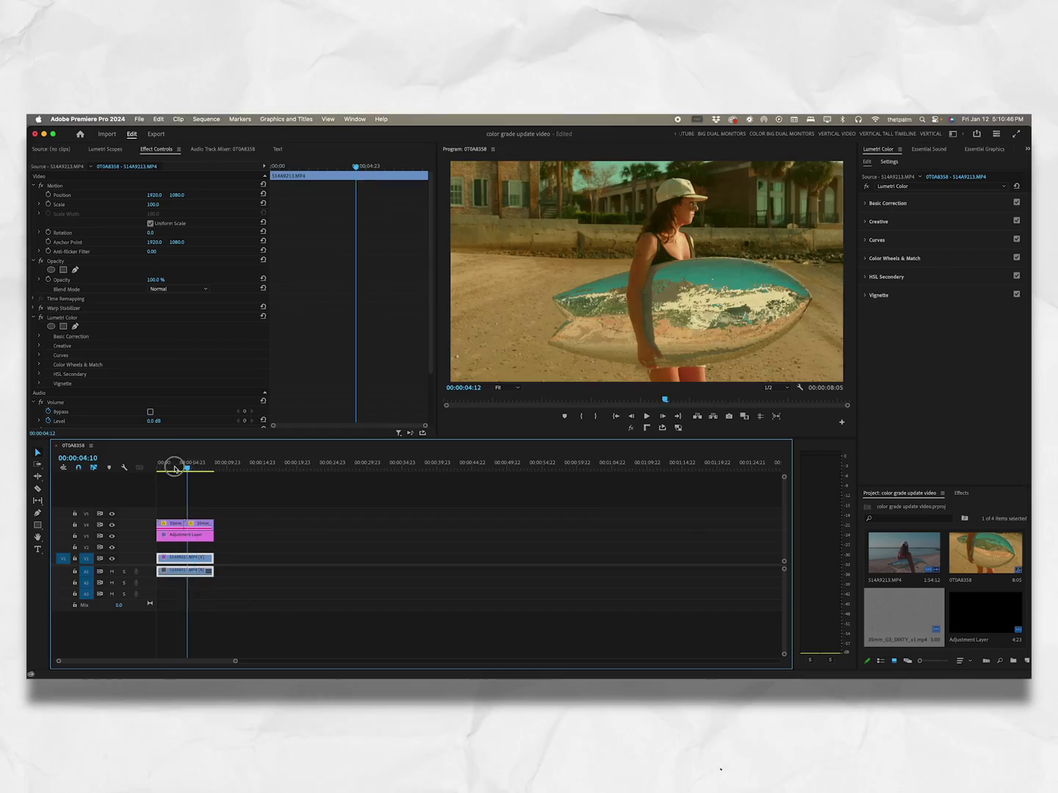
{"action": "left_click_drag", "start_coordinate": [176, 469], "coordinate": [185, 466]}
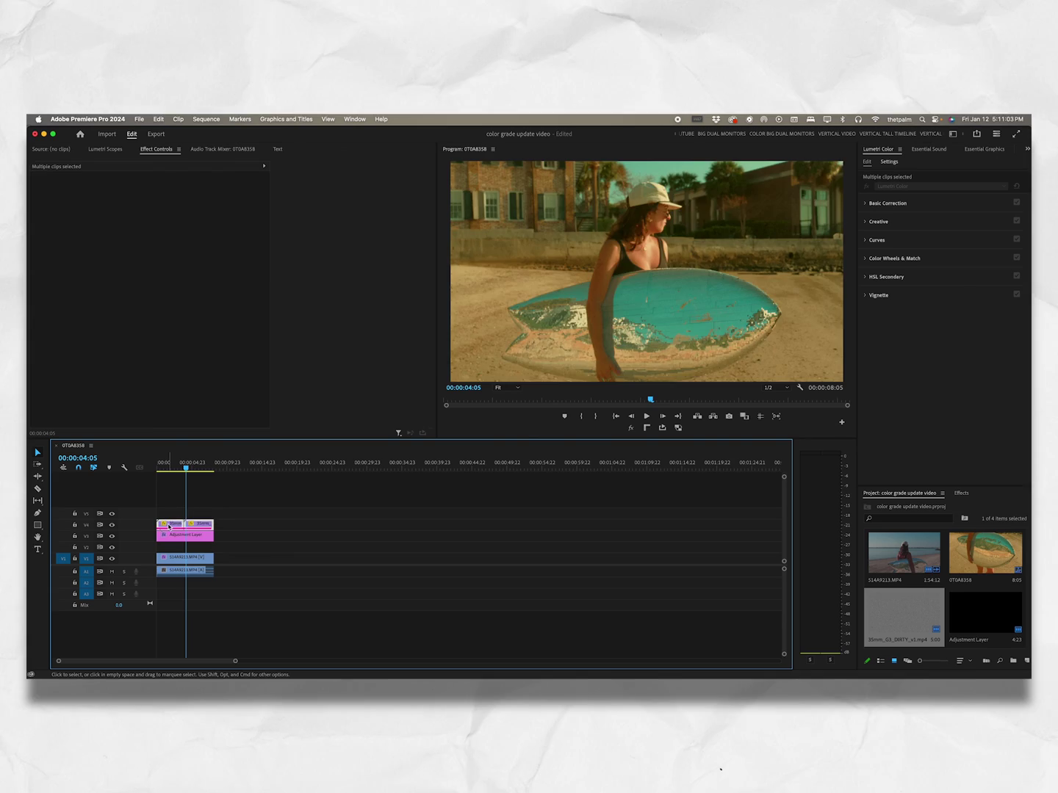
{"action": "key", "text": "alt+Up"}
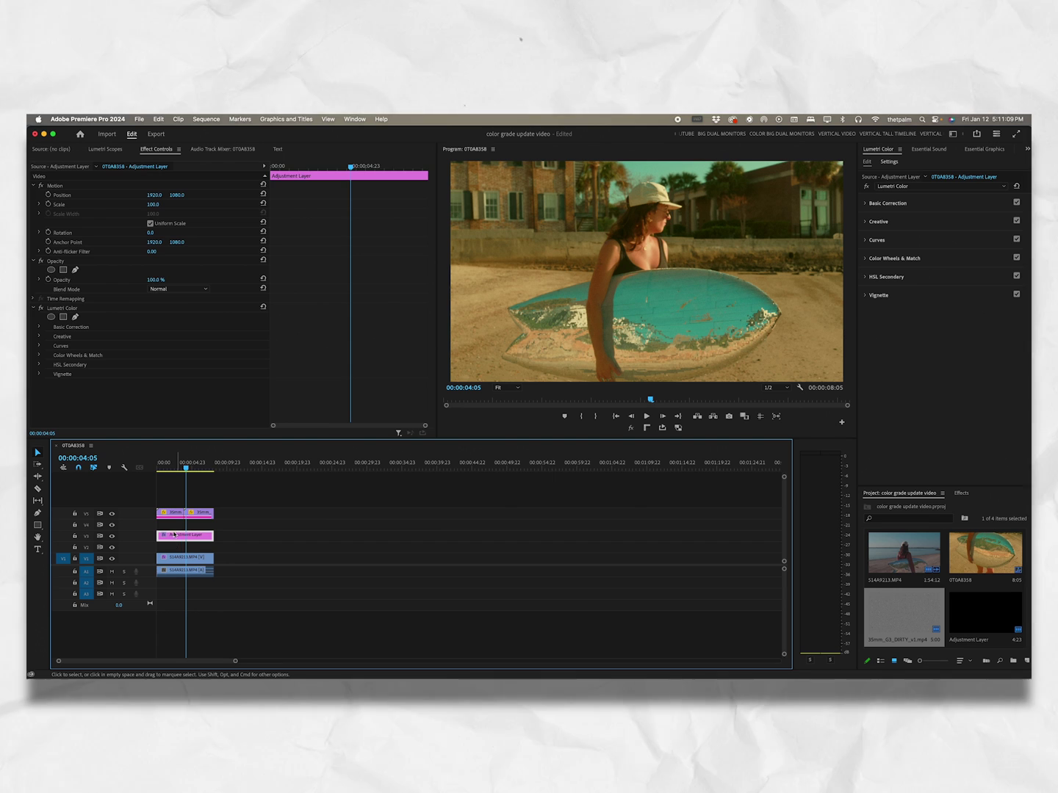
Place a second adjustment layer on V4, extend it across the whole clip, and apply the Channel Blur effect to it
{"action": "left_click_drag", "start_coordinate": [978, 605], "coordinate": [155, 529]}
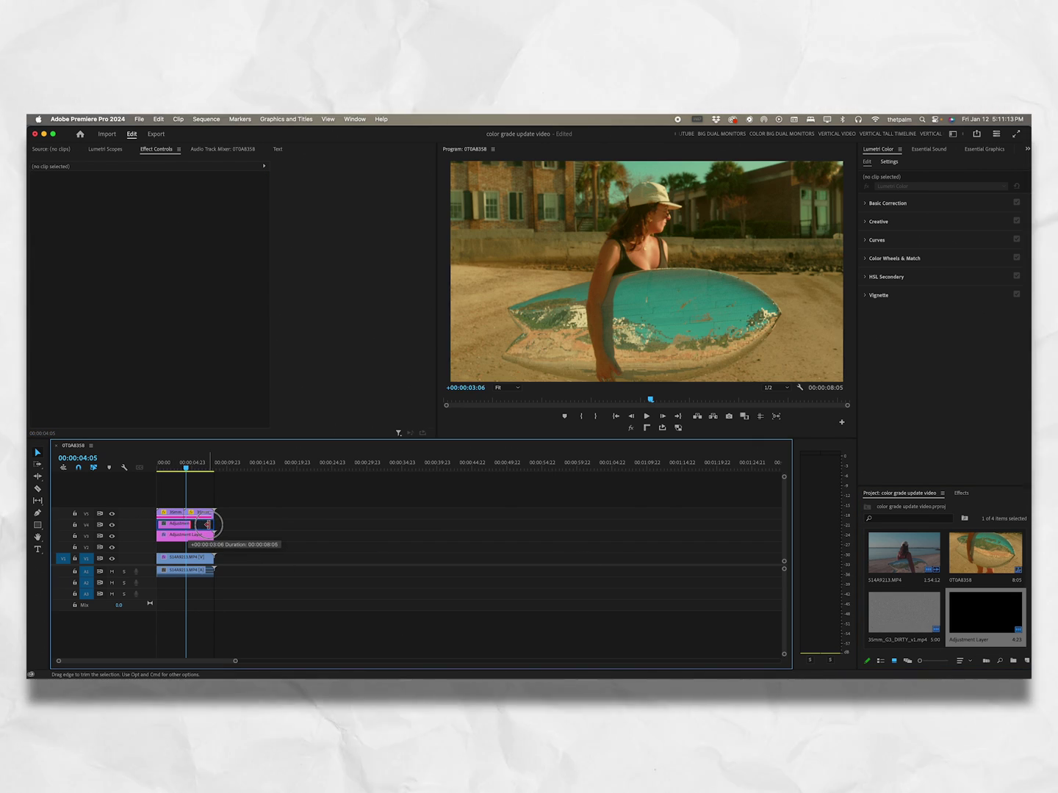
{"action": "left_click", "coordinate": [194, 525]}
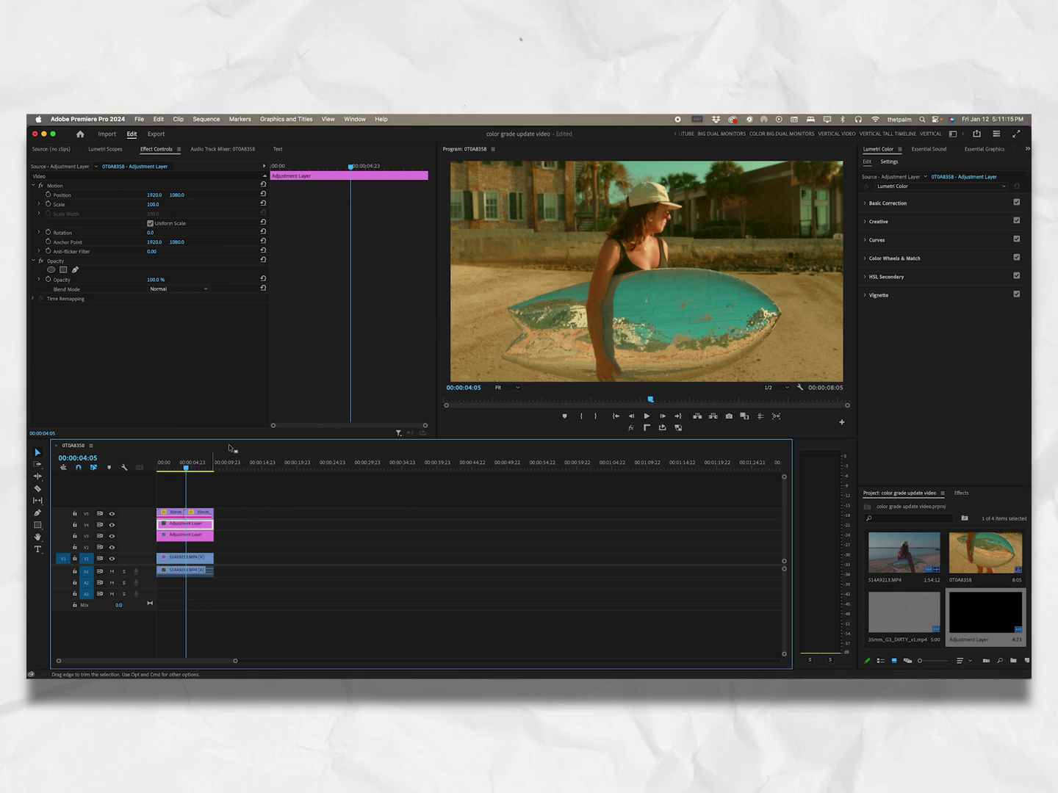
{"action": "left_click", "coordinate": [957, 494]}
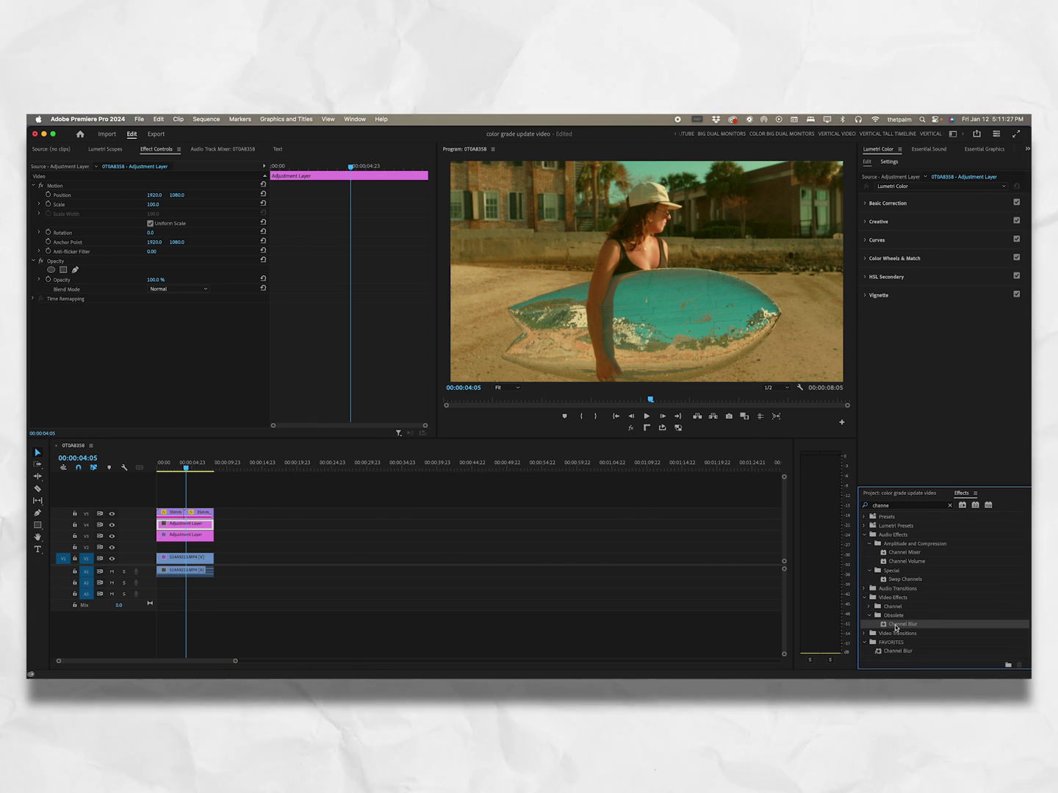
{"action": "left_click_drag", "start_coordinate": [176, 527], "coordinate": [177, 530]}
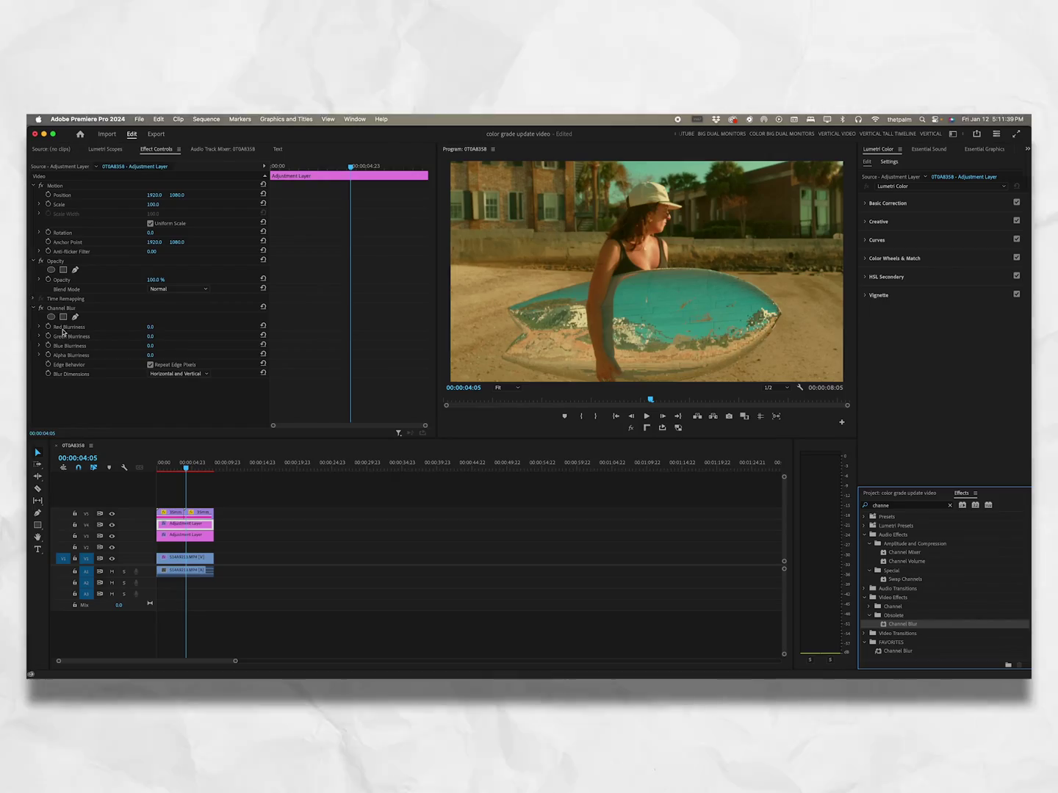
Set the V4 adjustment layer's Red Blurriness to 75, with its blend mode at Lighten and opacity at 50%
{"action": "left_click", "coordinate": [152, 326]}
{"action": "type", "text": "75"}
{"action": "key", "text": "Return"}
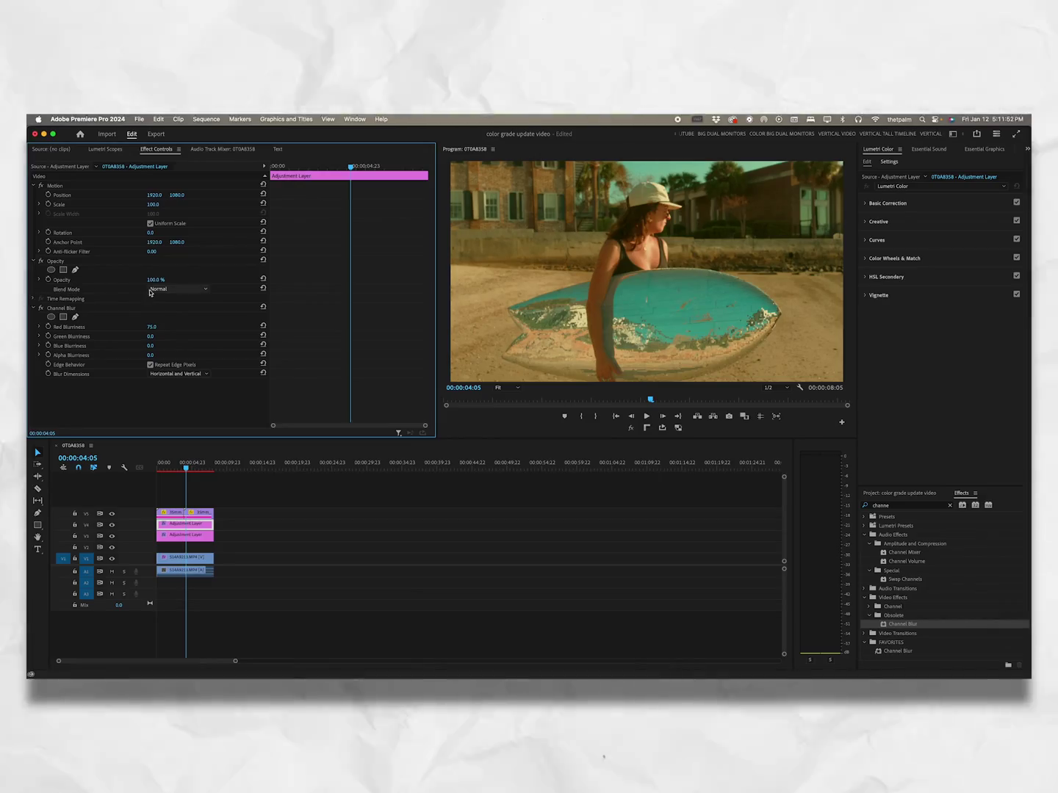
{"action": "left_click", "coordinate": [150, 289]}
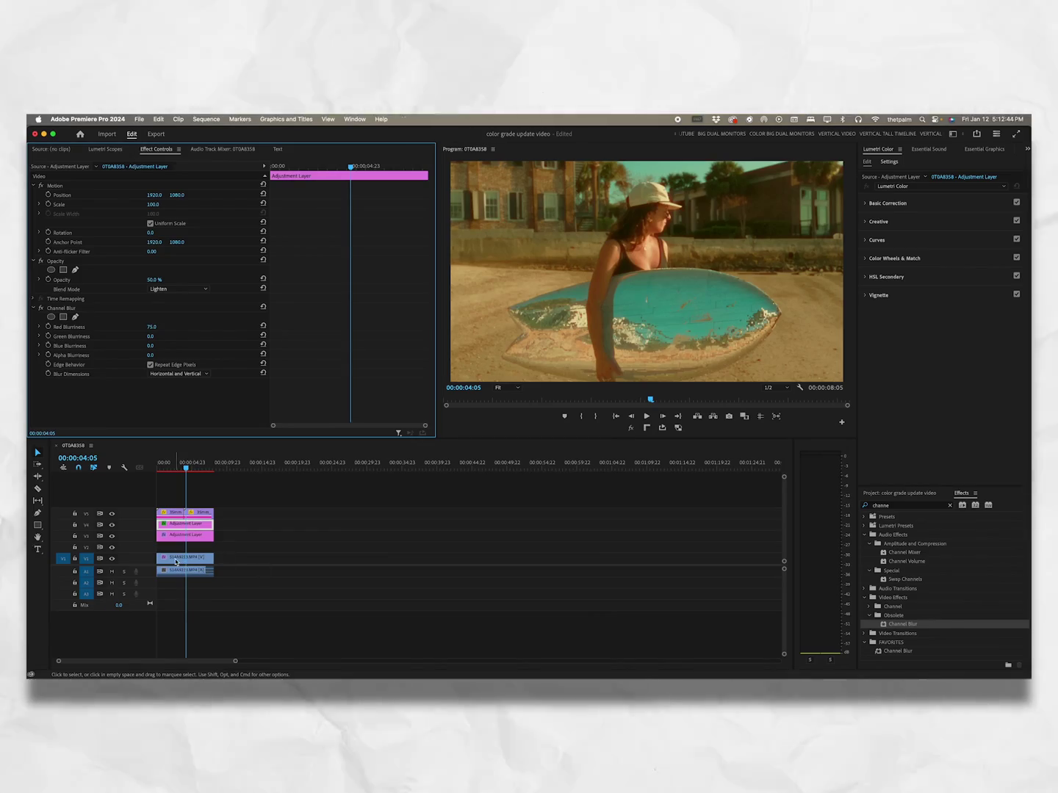
Duplicate the S14A9213.MP4 video clip from V1 onto V2 and apply the Bloom preset to the copy
{"action": "left_click", "coordinate": [175, 560]}
{"action": "left_click_drag", "start_coordinate": [190, 557], "coordinate": [193, 552]}
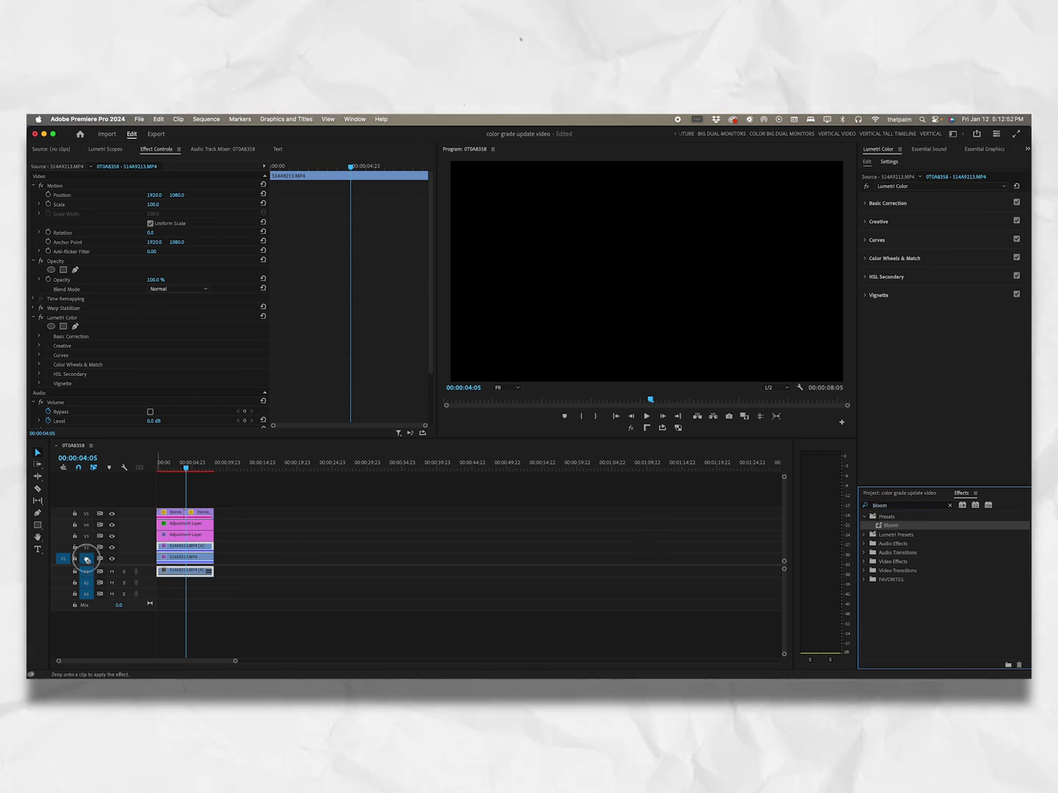
{"action": "scroll", "coordinate": [167, 330], "scroll_direction": "down", "scroll_amount": 5}
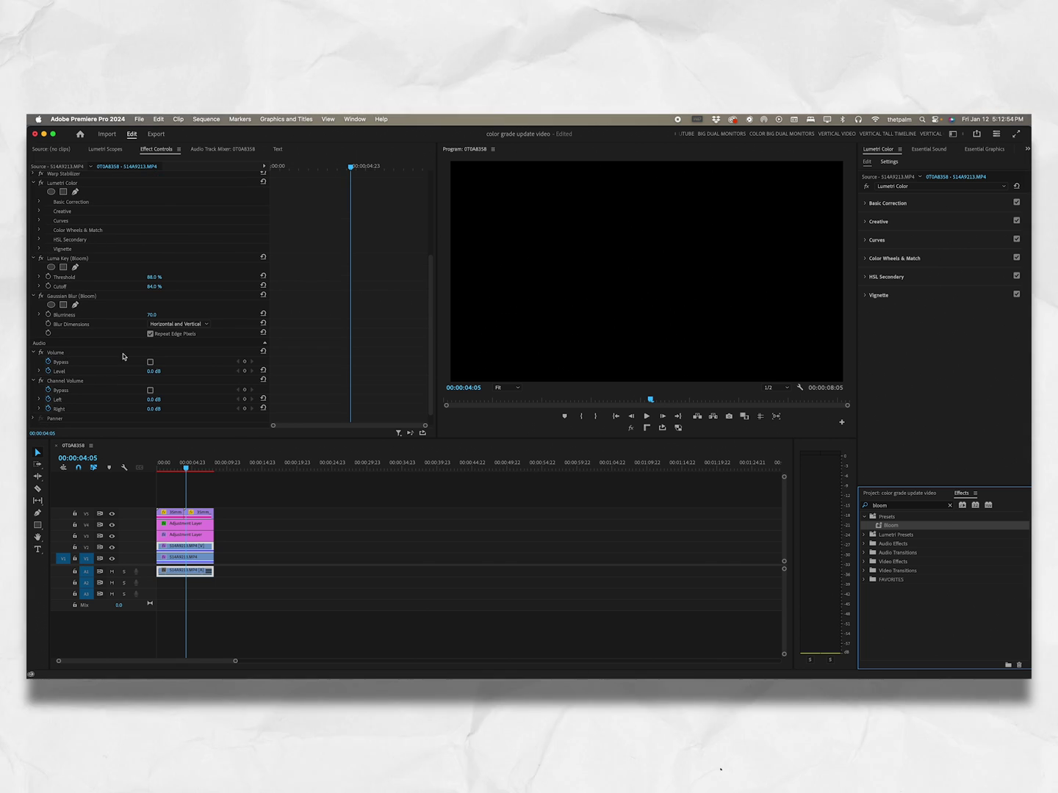